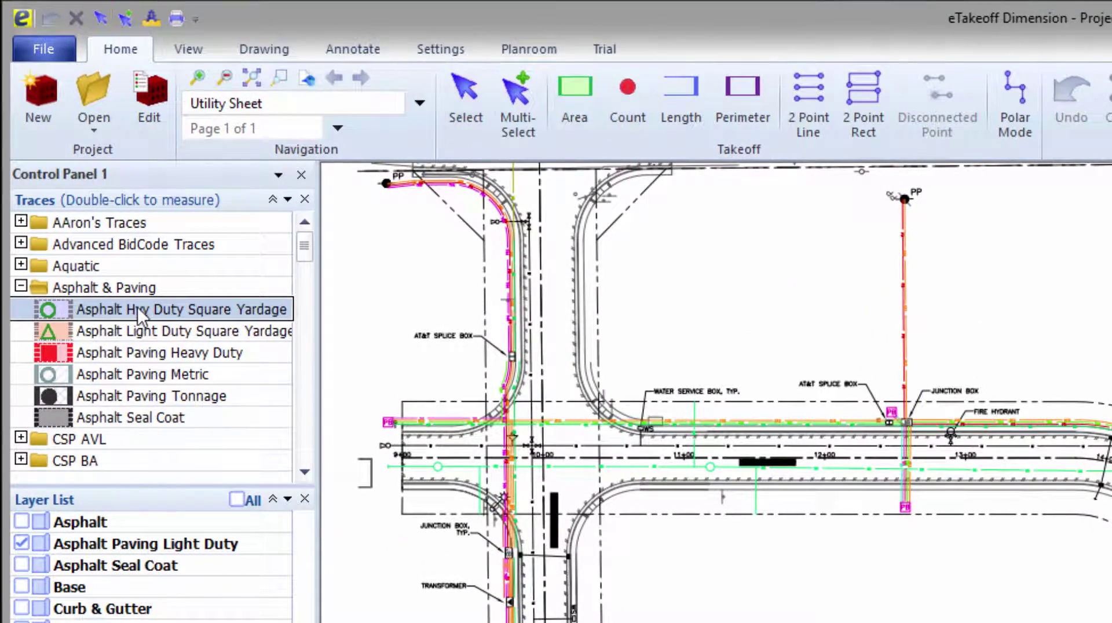
Zoom in on the water service box on the road plan.
scroll(647, 447, up, 3)
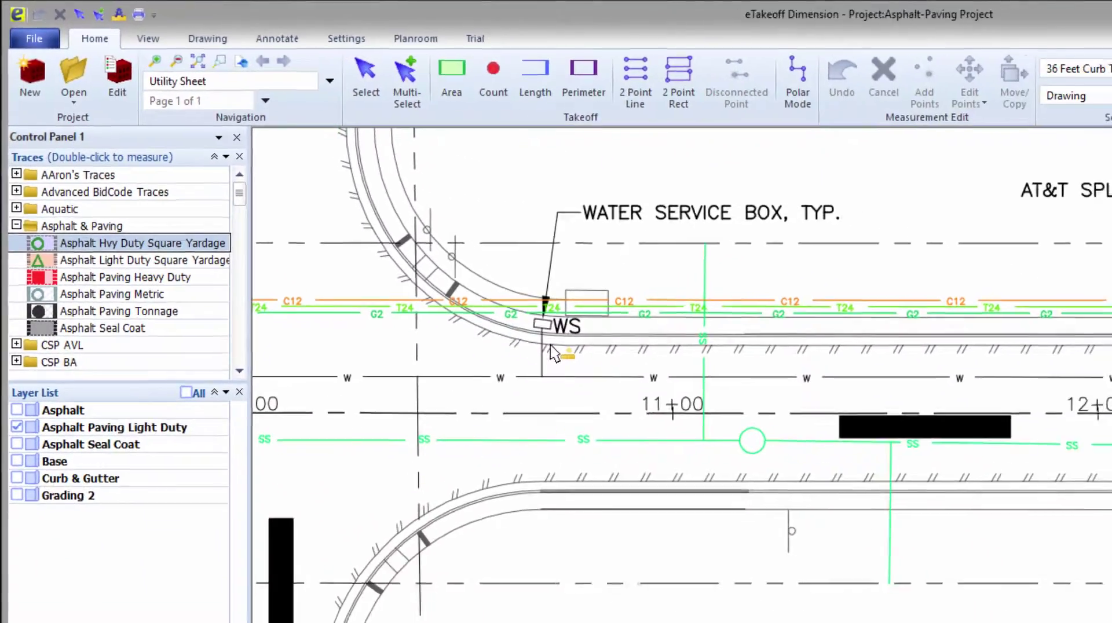
Trace the heavy-duty area from the water service box along the north curb to the matchline.
click(550, 346)
scroll(637, 290, down, 3)
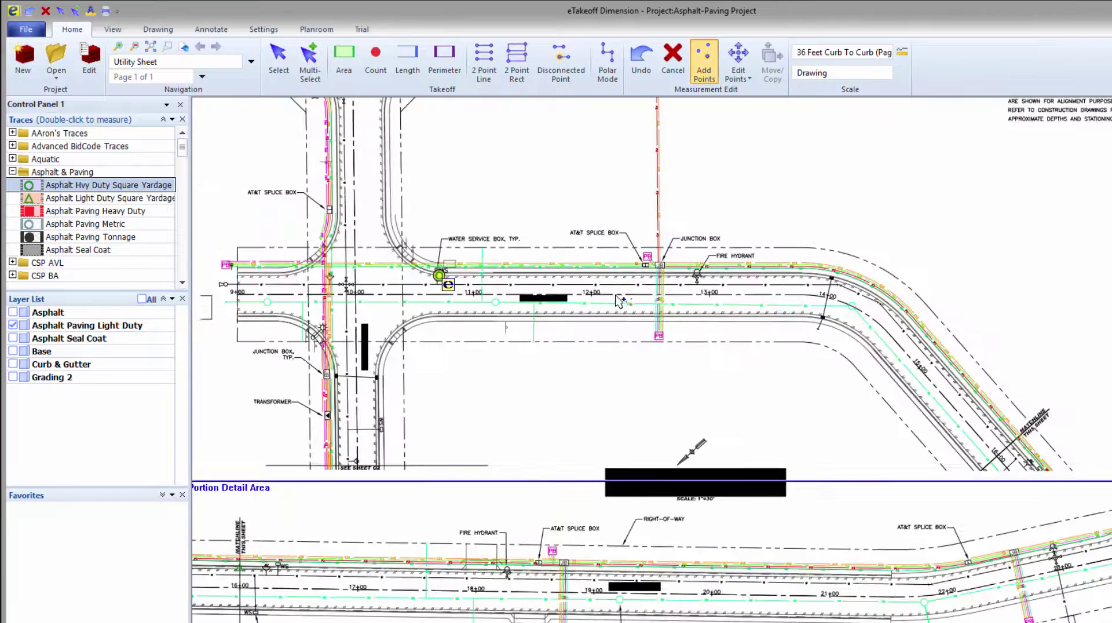
scroll(855, 274, up, 3)
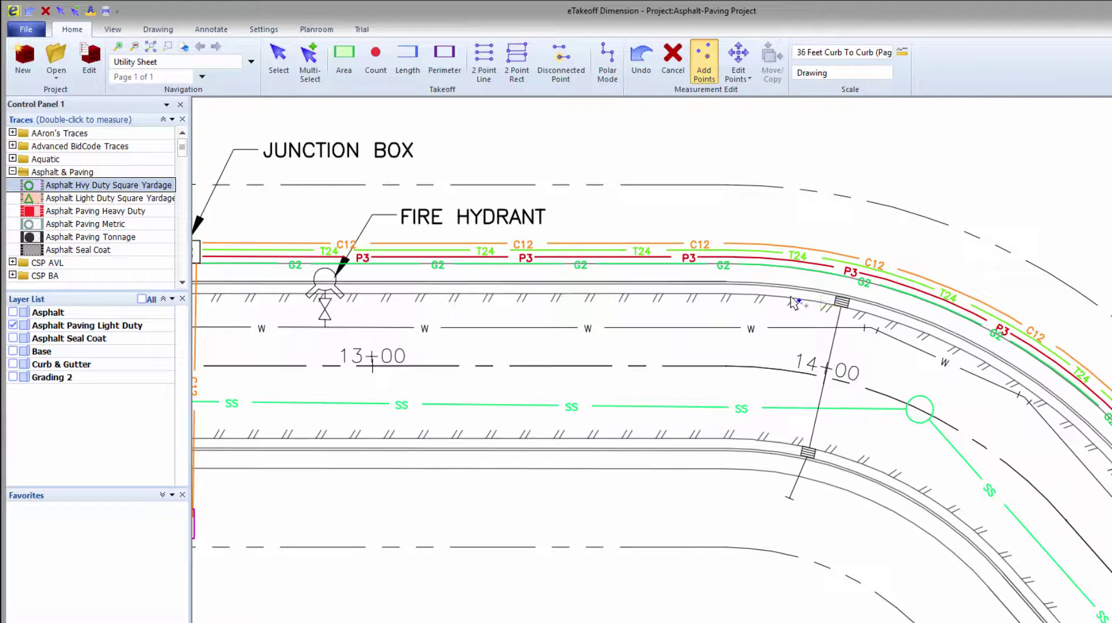
click(760, 293)
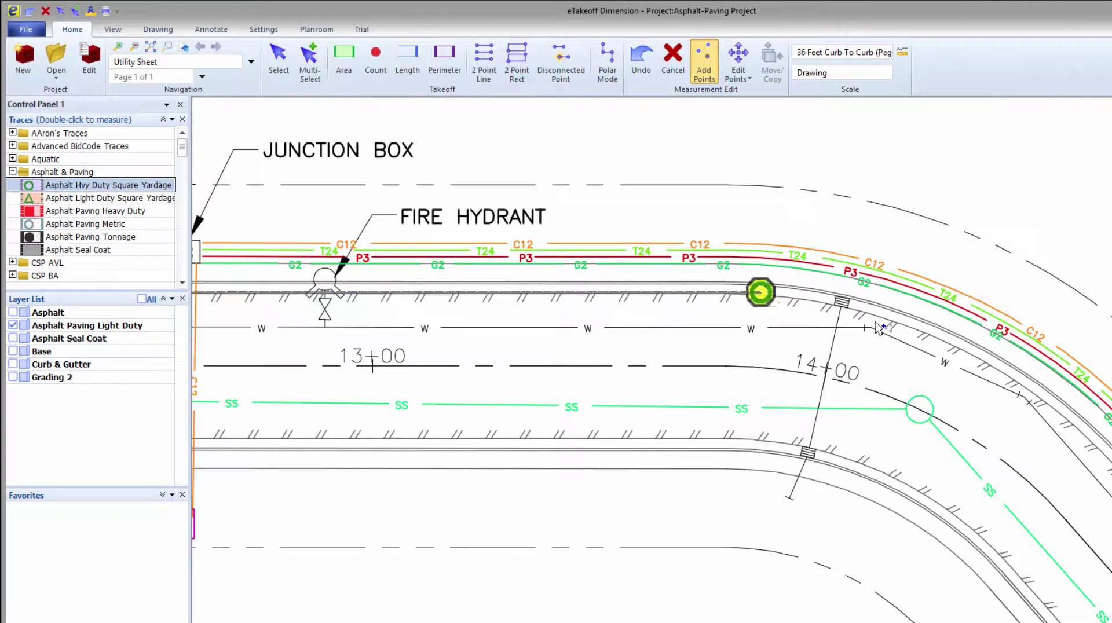
click(967, 354)
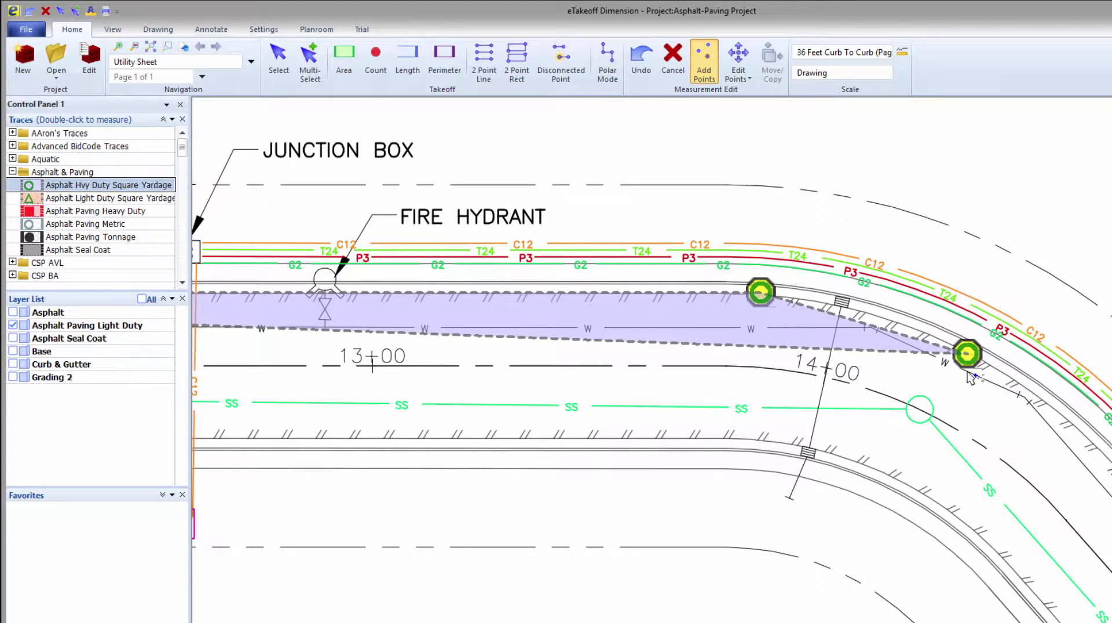
middle_drag(967, 371, 674, 295)
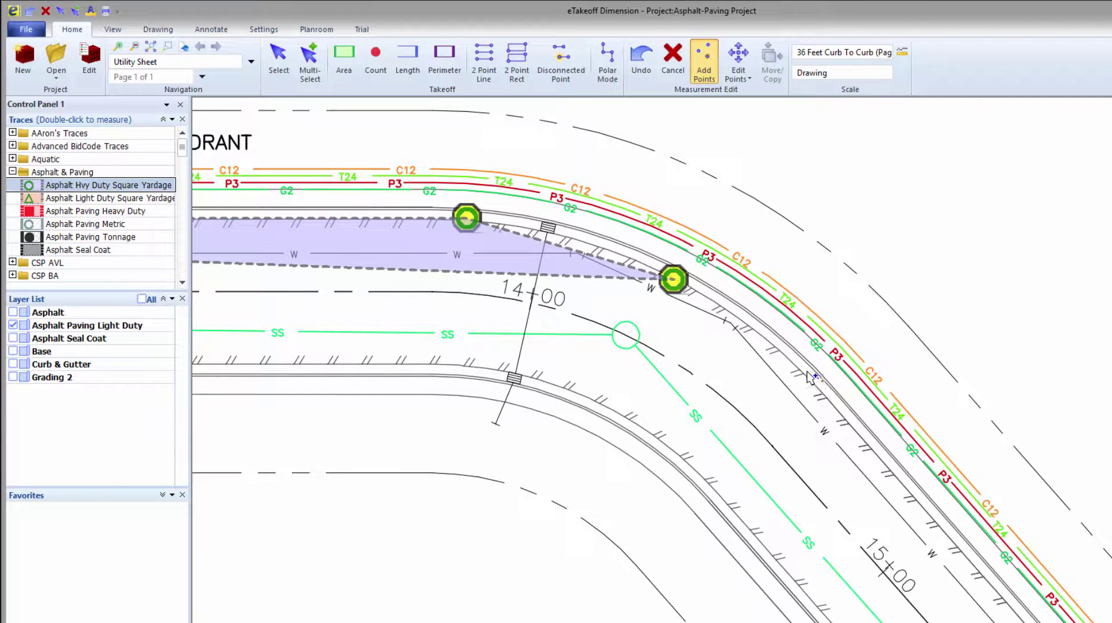
click(802, 371)
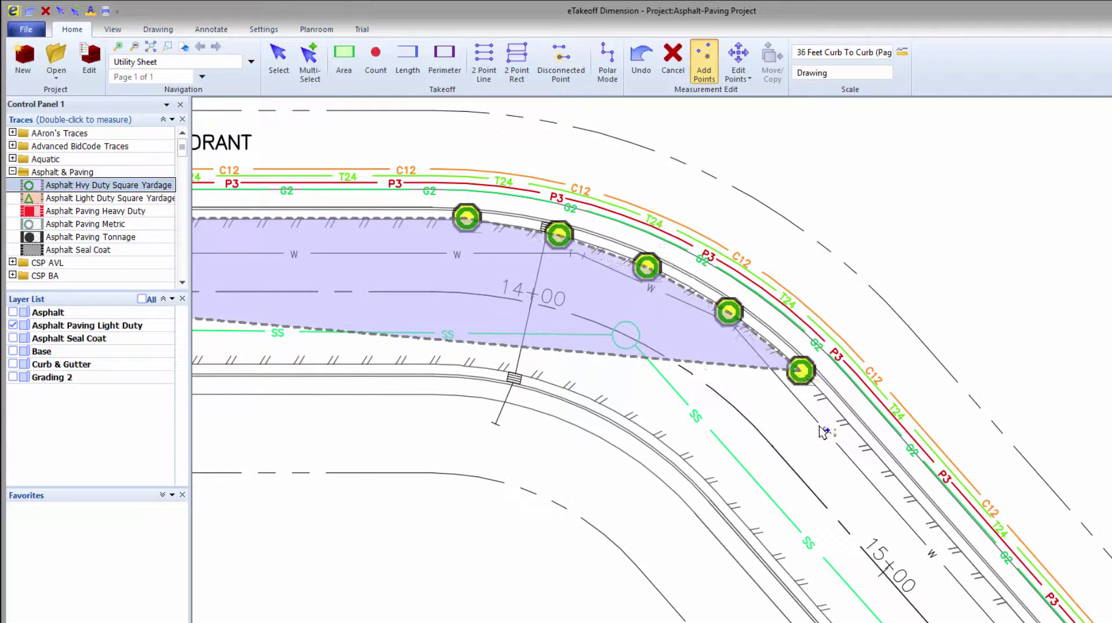
scroll(818, 426, down, 2)
scroll(818, 426, down, 2)
scroll(933, 592, up, 2)
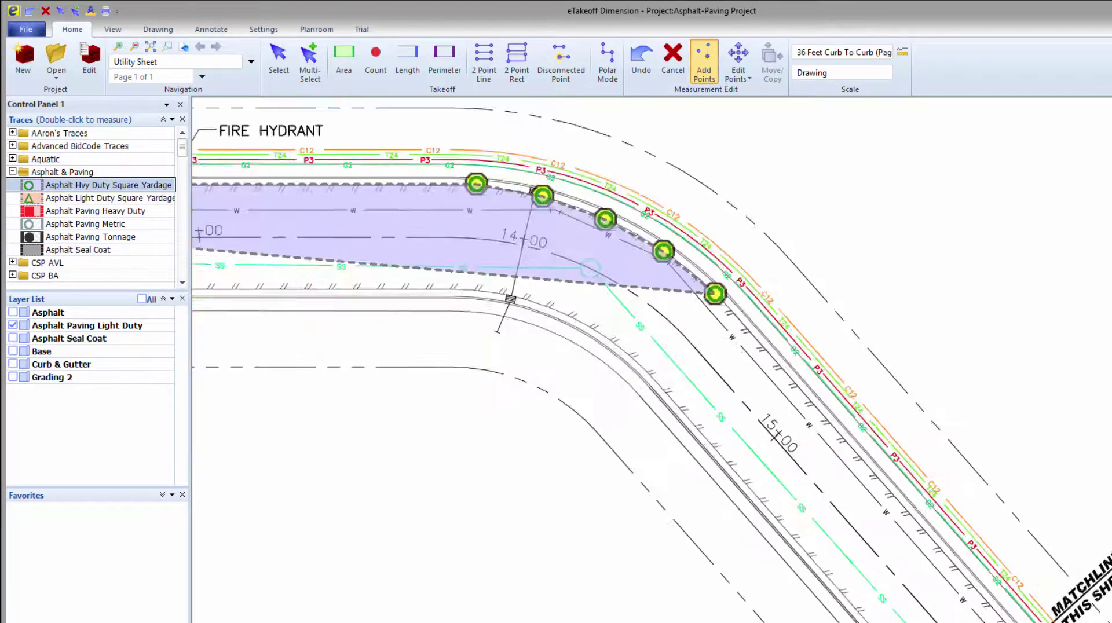
scroll(933, 592, up, 2)
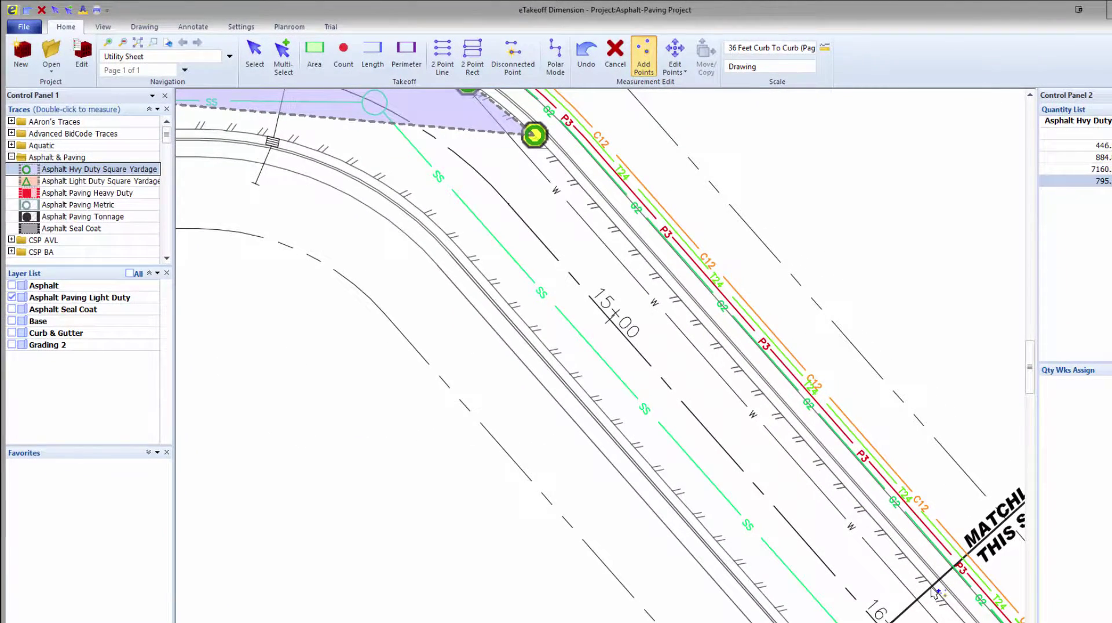
click(932, 589)
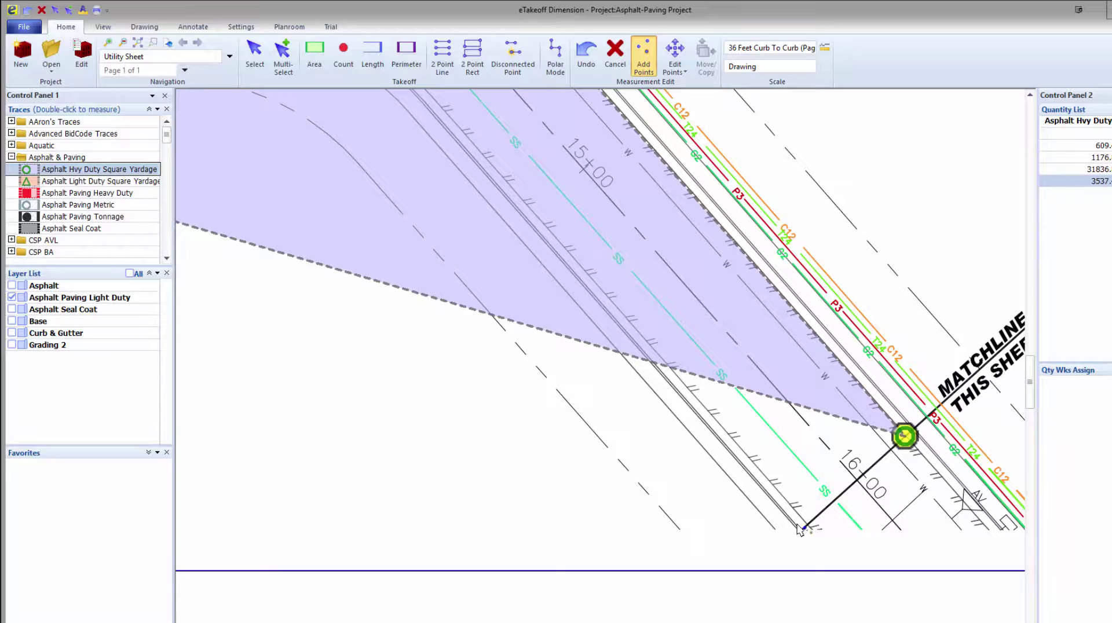
Trace back along the south curb around the bend and close the area at the intersection.
click(809, 530)
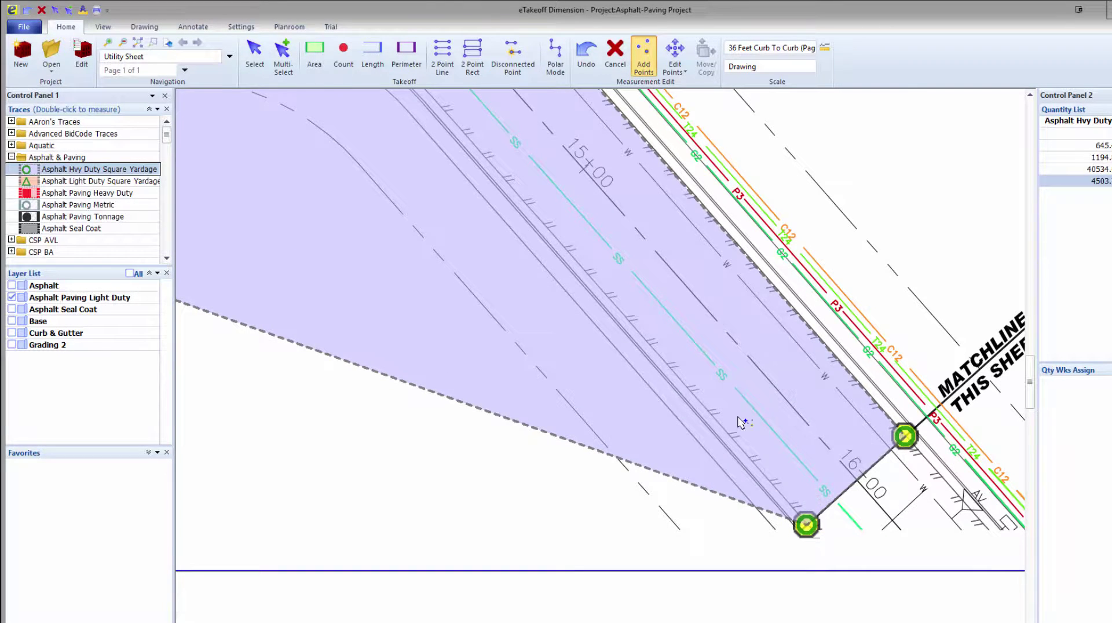
scroll(740, 422, down, 3)
scroll(631, 282, up, 1)
scroll(628, 277, up, 3)
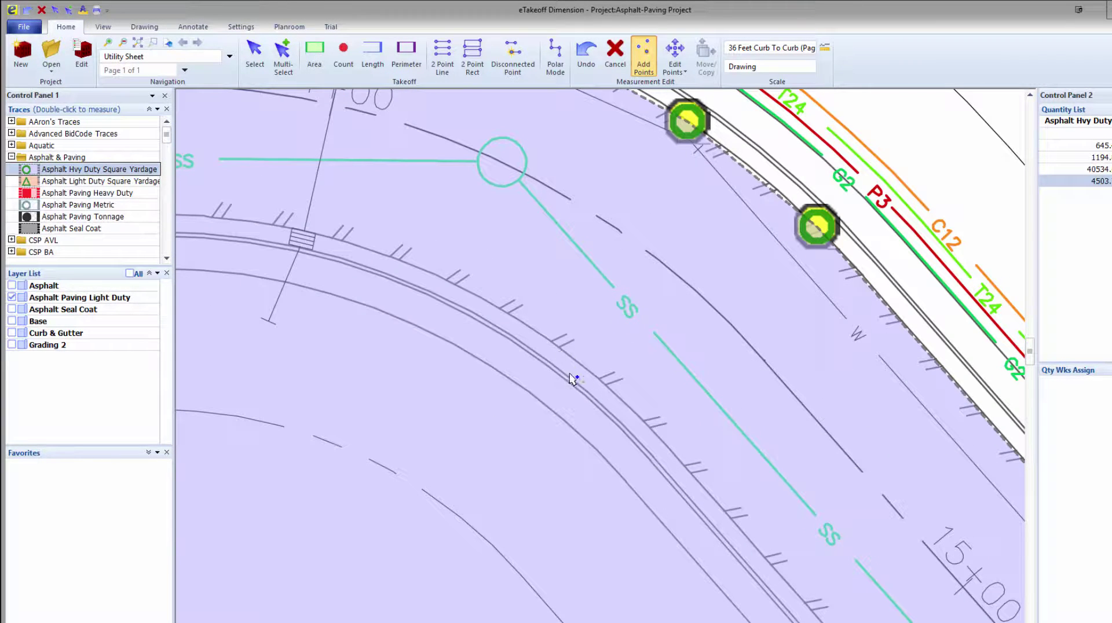
click(603, 383)
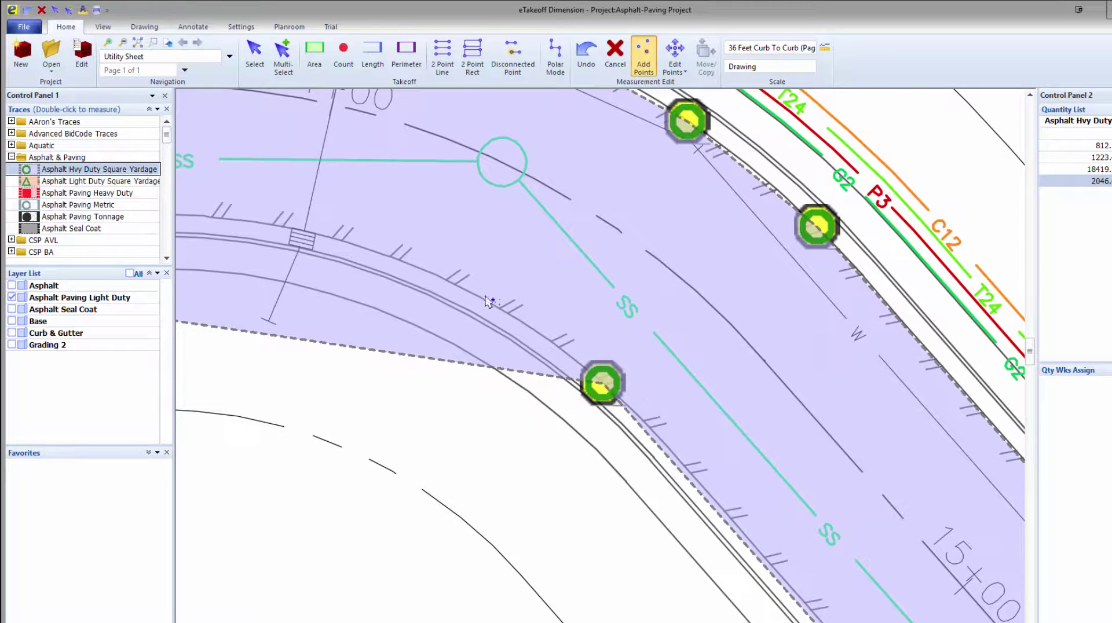
click(362, 249)
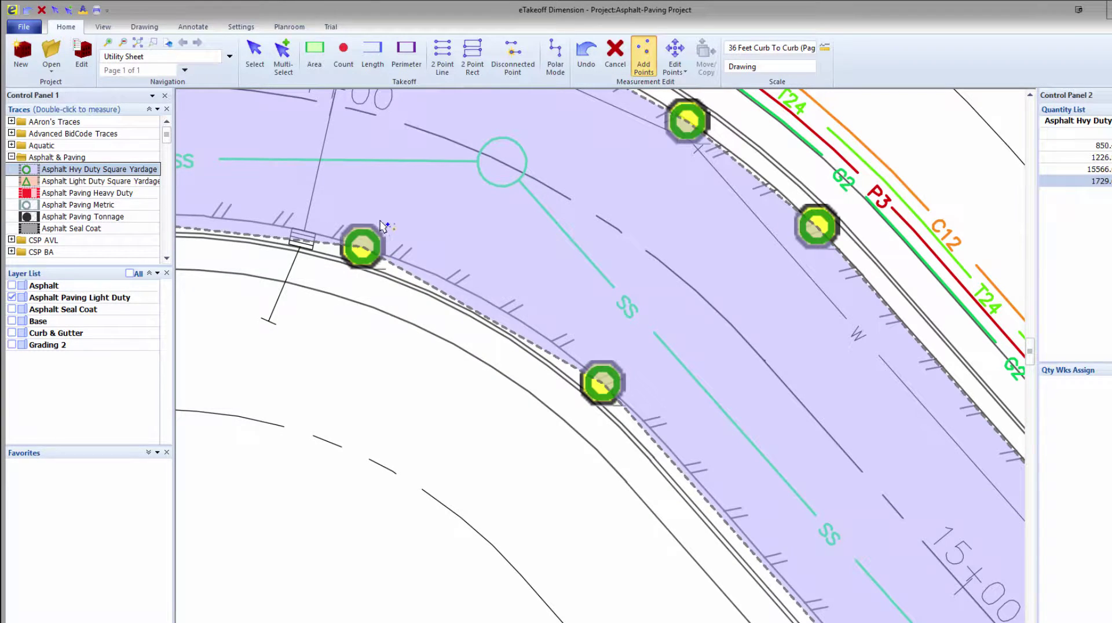
middle_drag(364, 208, 684, 255)
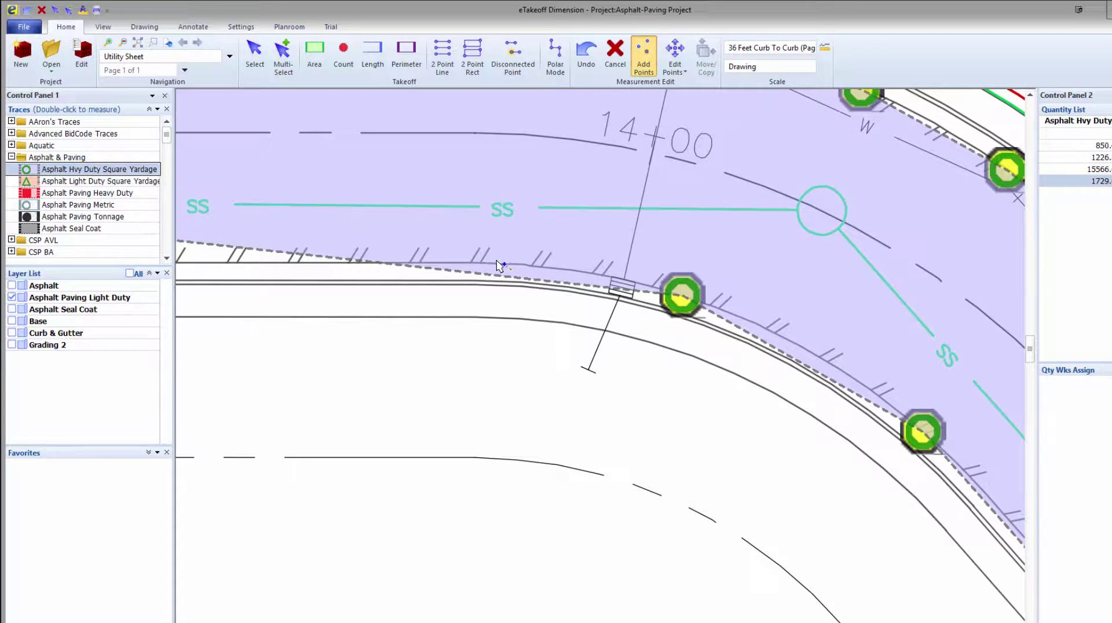
click(497, 266)
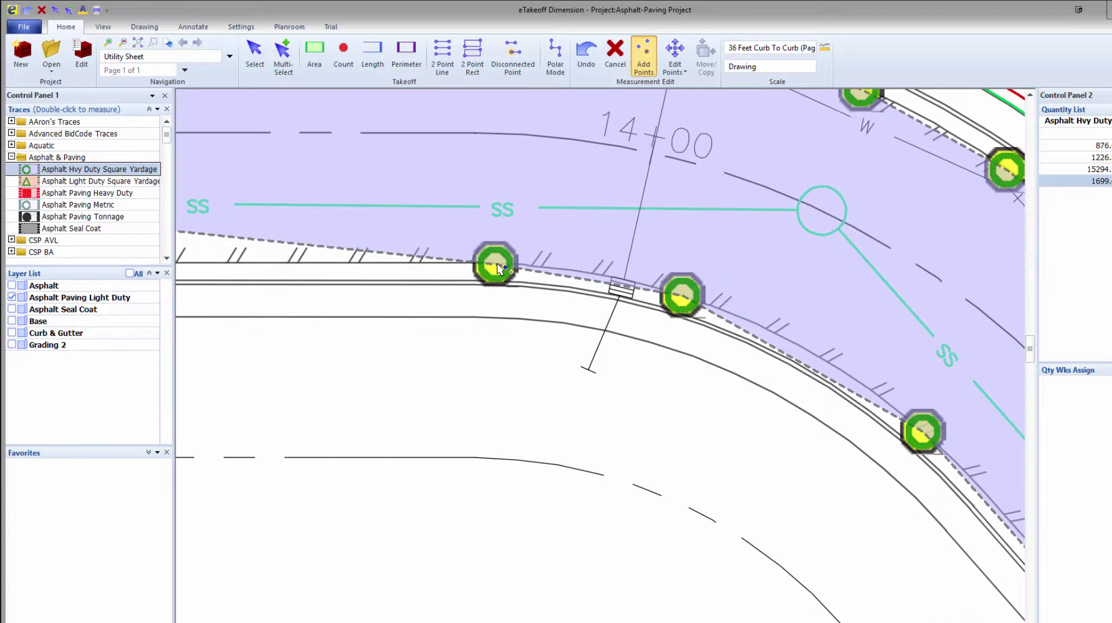
scroll(495, 268, down, 2)
scroll(495, 268, down, 2)
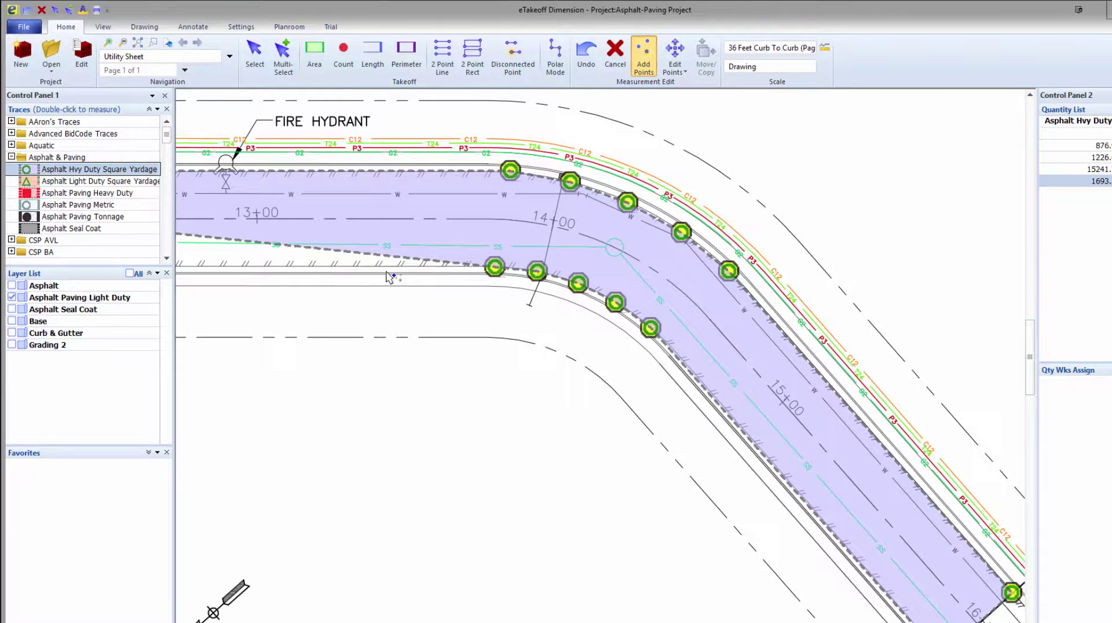
middle_drag(311, 286, 695, 290)
scroll(1001, 292, up, 2)
scroll(1001, 292, down, 2)
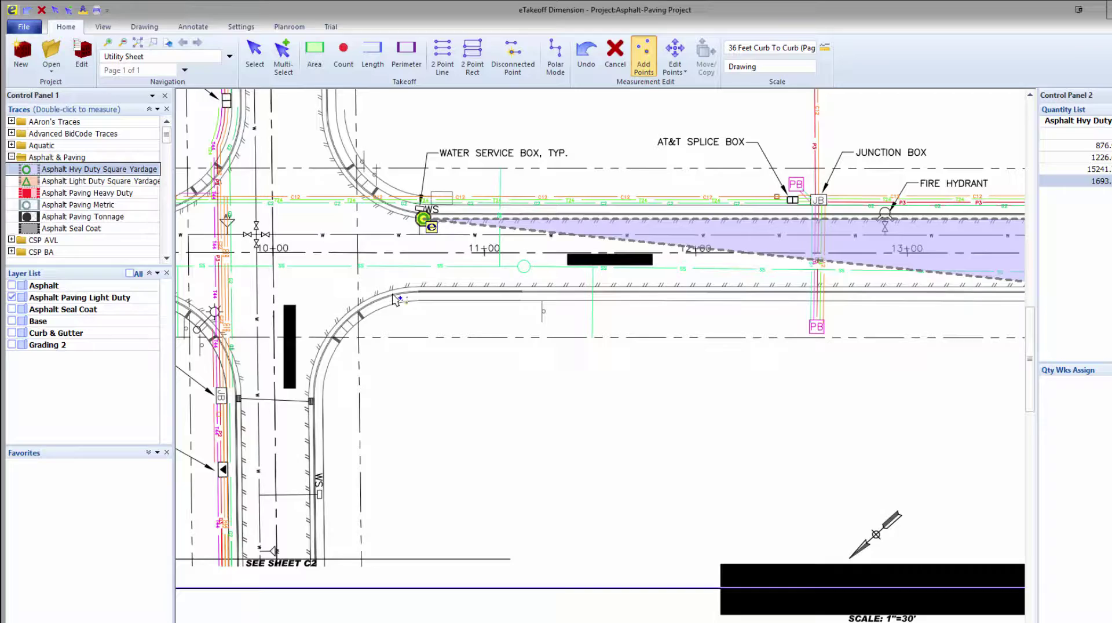
scroll(412, 298, up, 2)
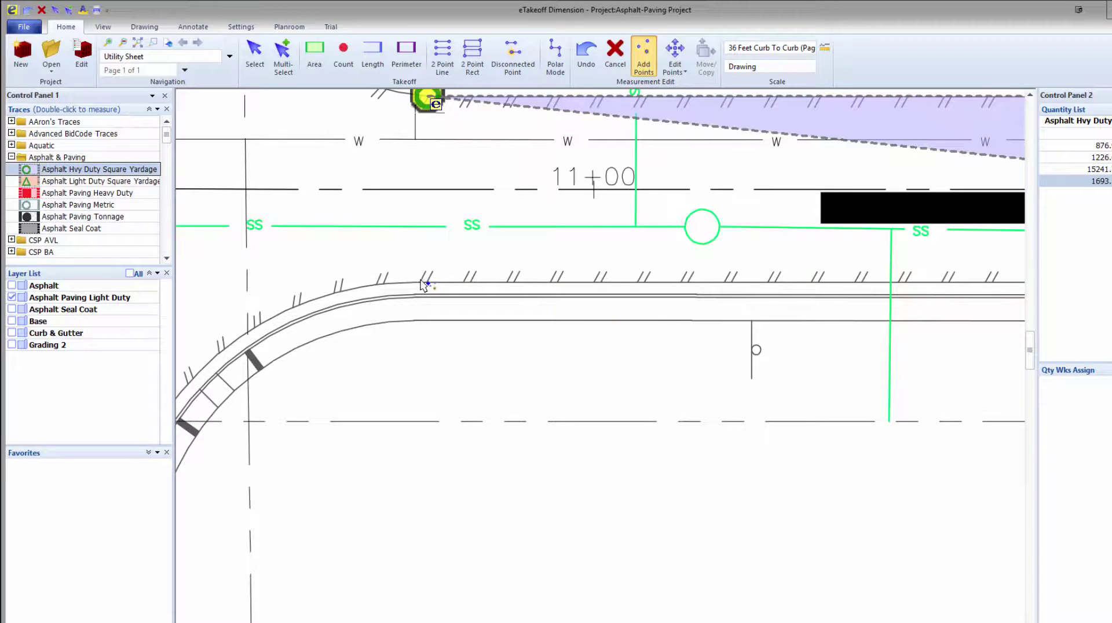
click(421, 282)
Finish the heavy-duty area and refresh the Excel template's quantities from eTakeoff.
key(Escape)
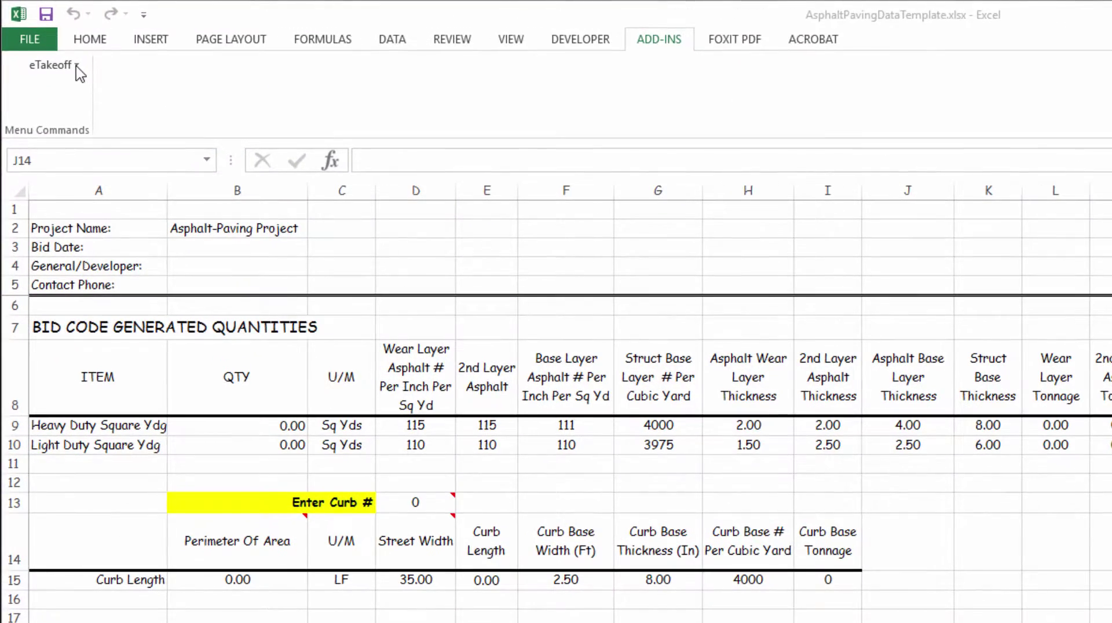
click(79, 67)
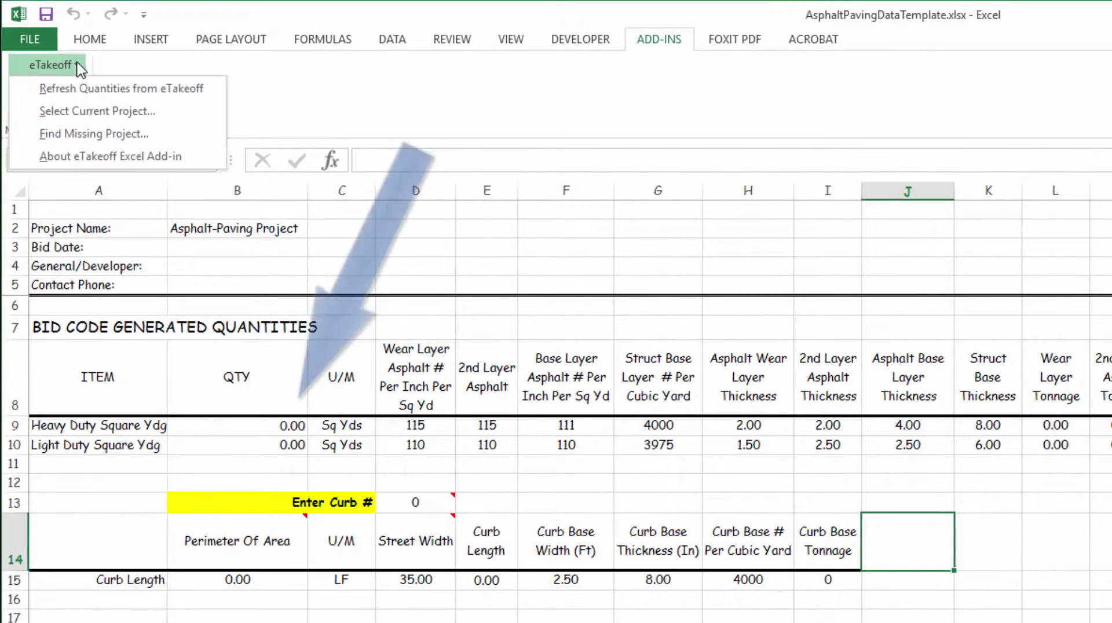
click(88, 91)
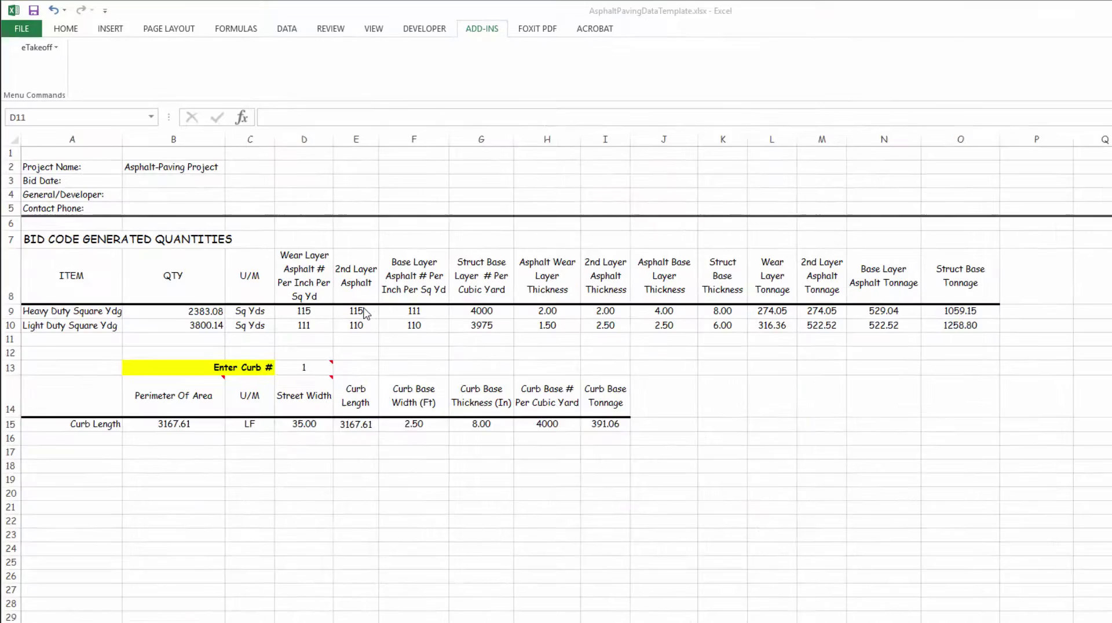
Enter heavy-duty weights: 112 second layer in E9, 118 wear in D9, 115 base in F9.
click(391, 343)
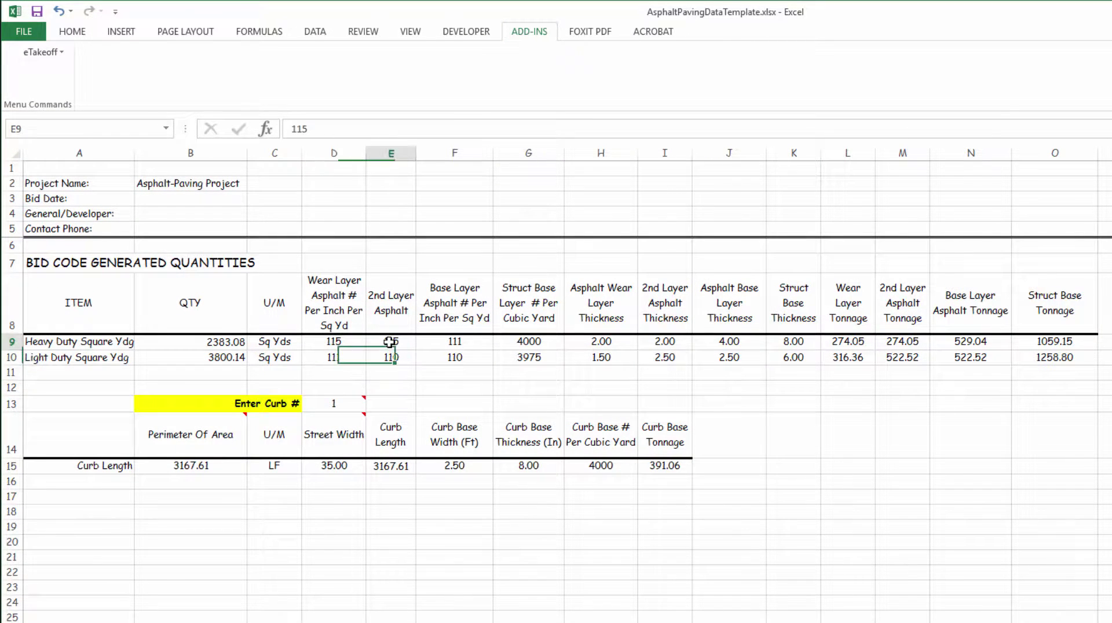
text(11)
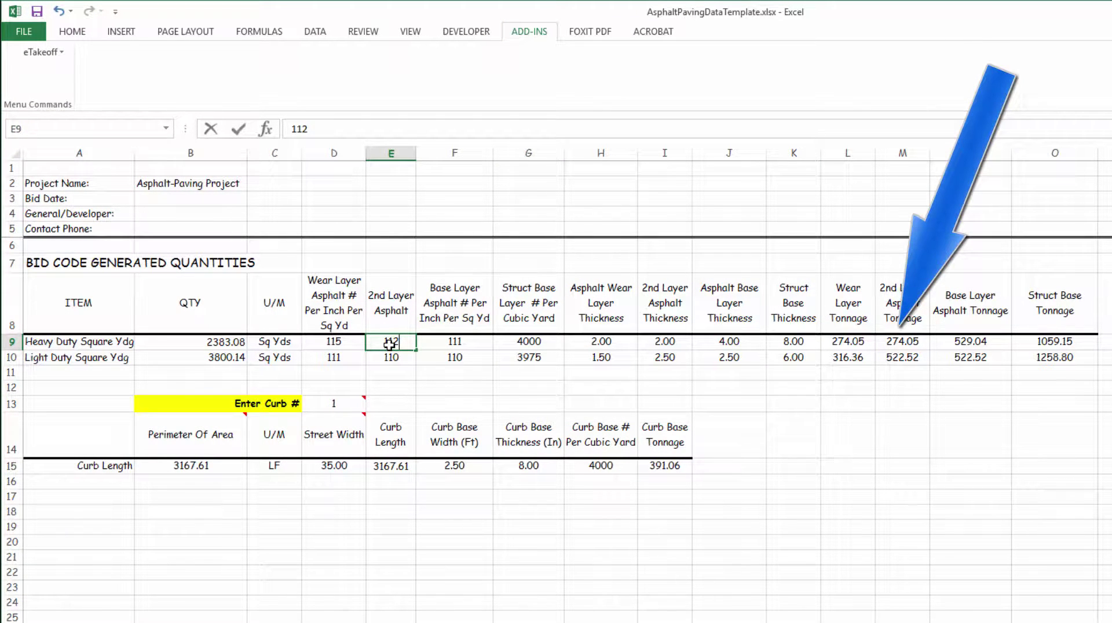
key(Return)
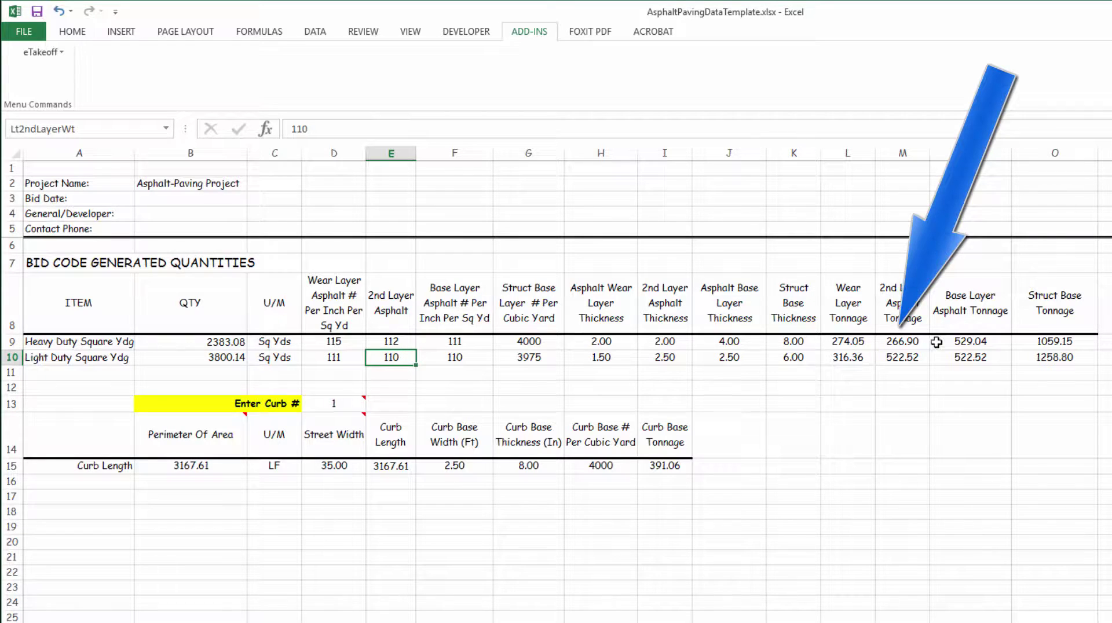
click(401, 342)
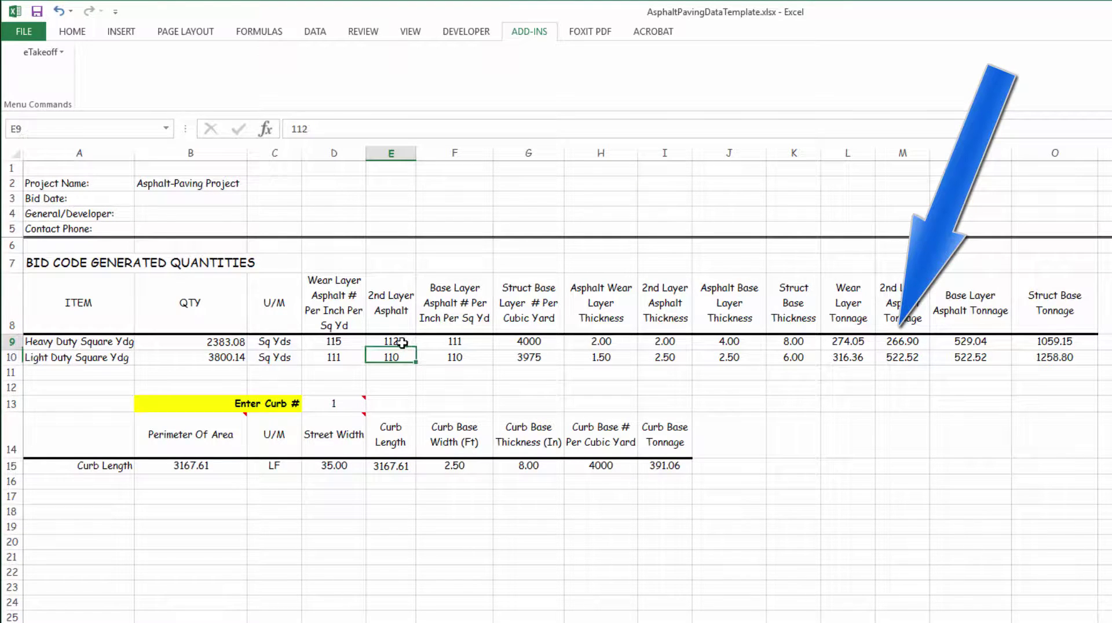
click(352, 342)
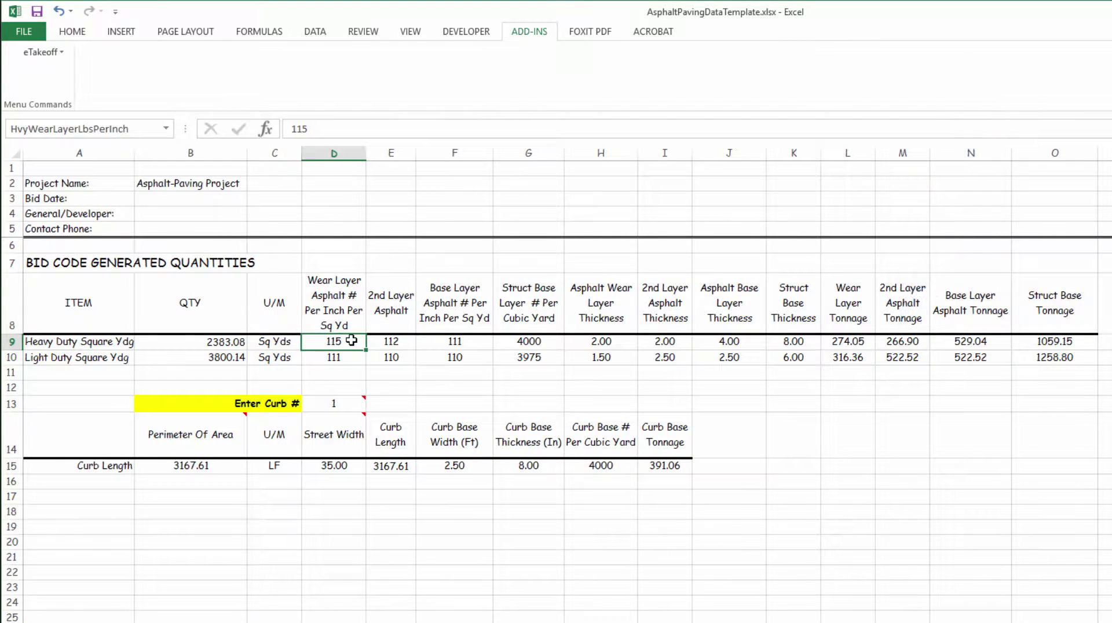
text(118)
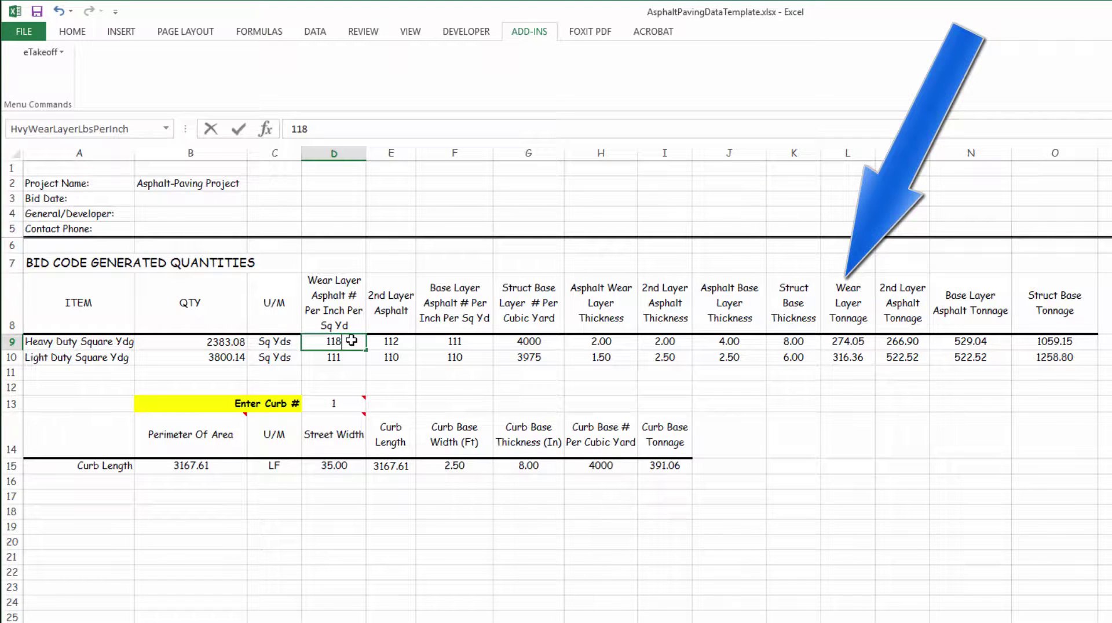
key(Return)
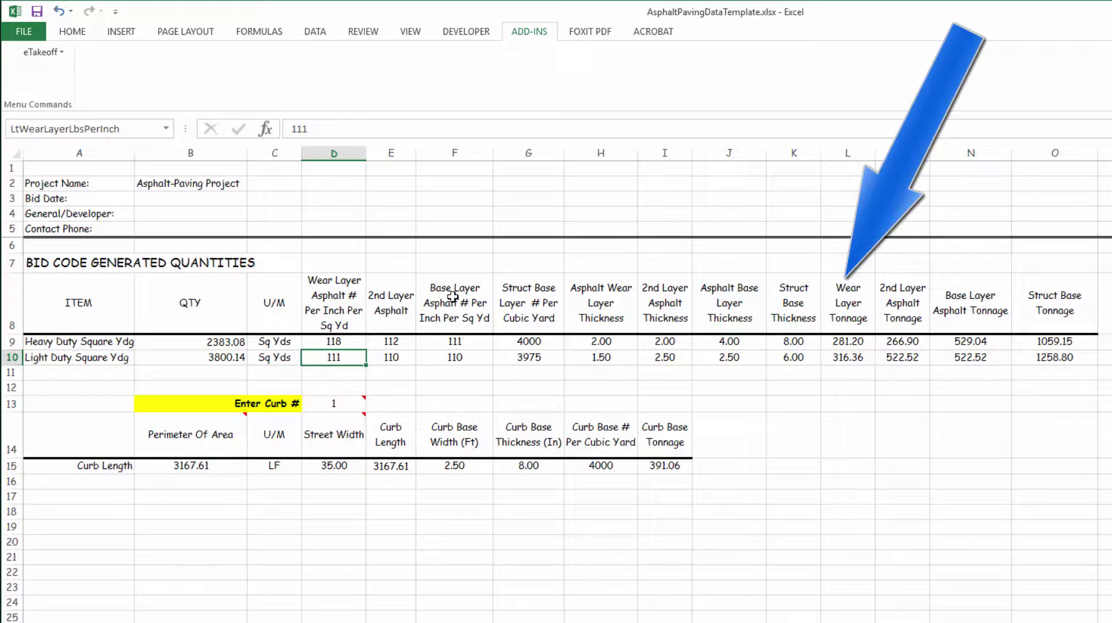
click(458, 343)
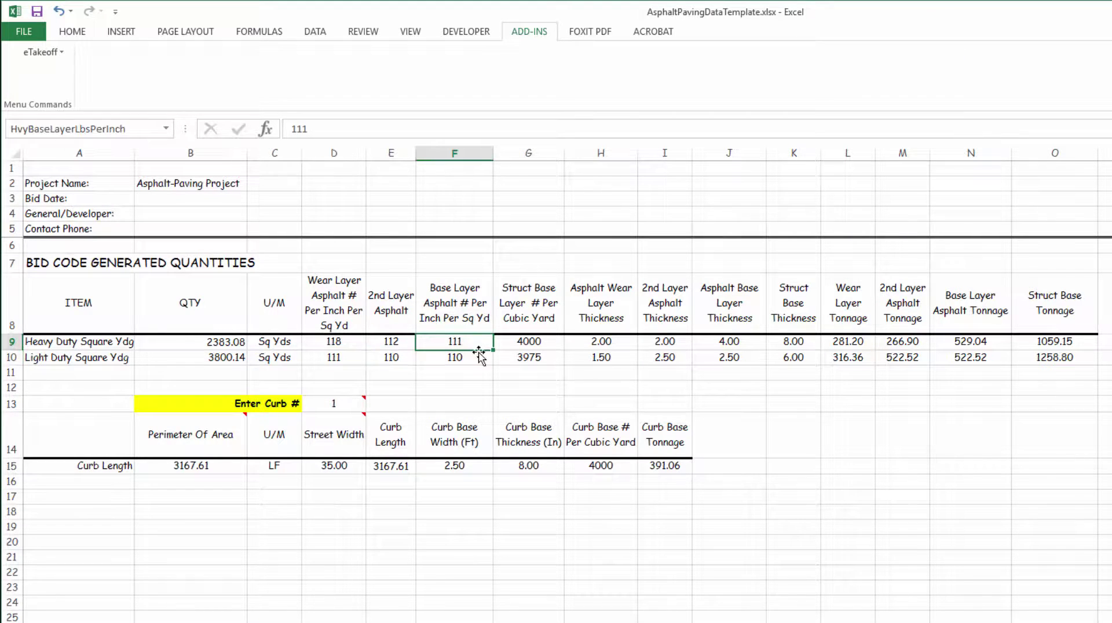
text(11)
key(Return)
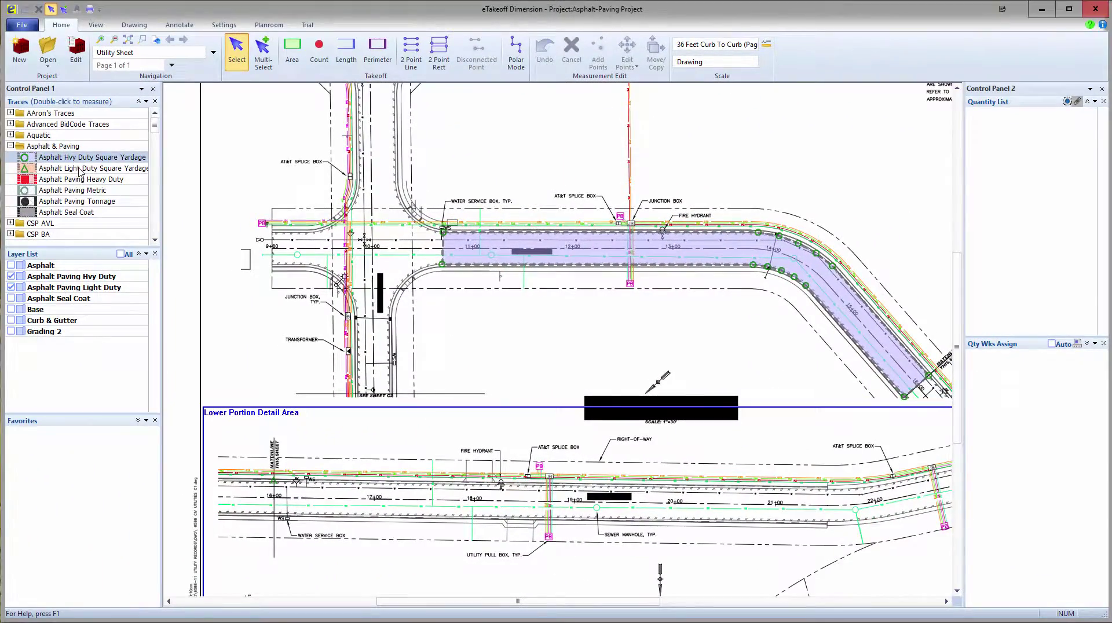
Start an Asphalt Light Duty Square Yardage area at the matchline along the lower road edge.
click(79, 169)
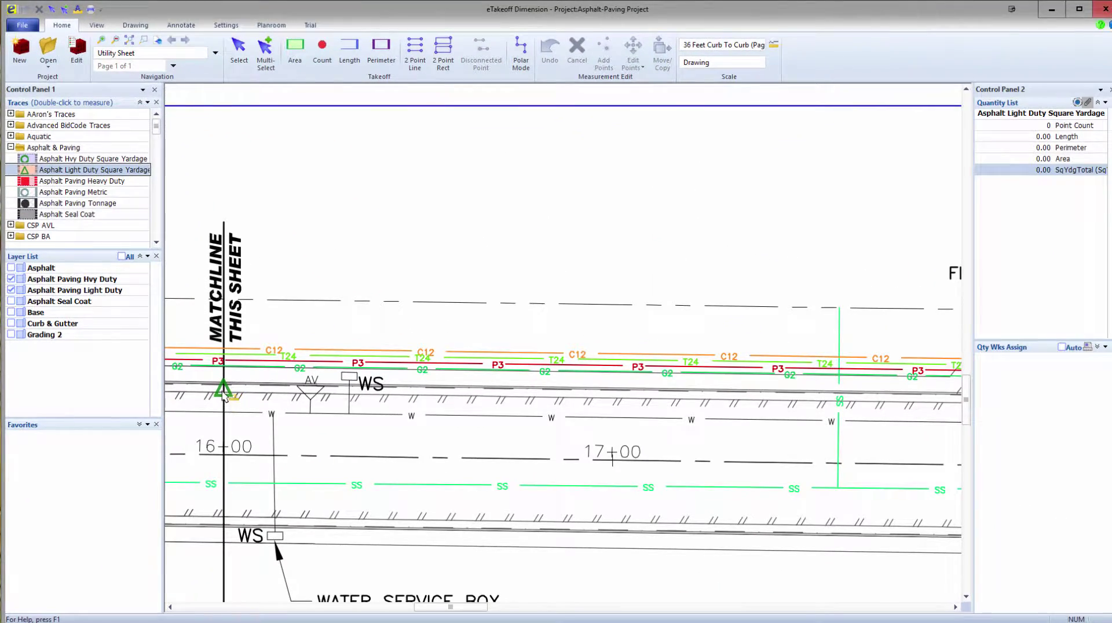
click(224, 396)
scroll(296, 416, down, 3)
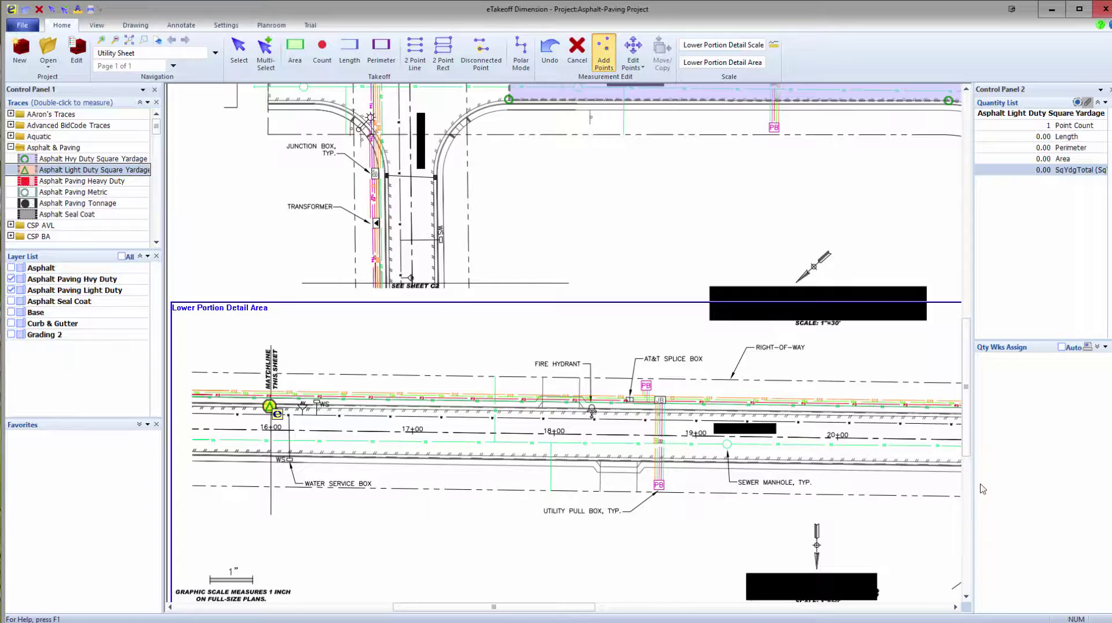
mouse_move(844, 419)
middle_down()
mouse_move(731, 409)
mouse_move(673, 387)
middle_up()
scroll(597, 387, up, 4)
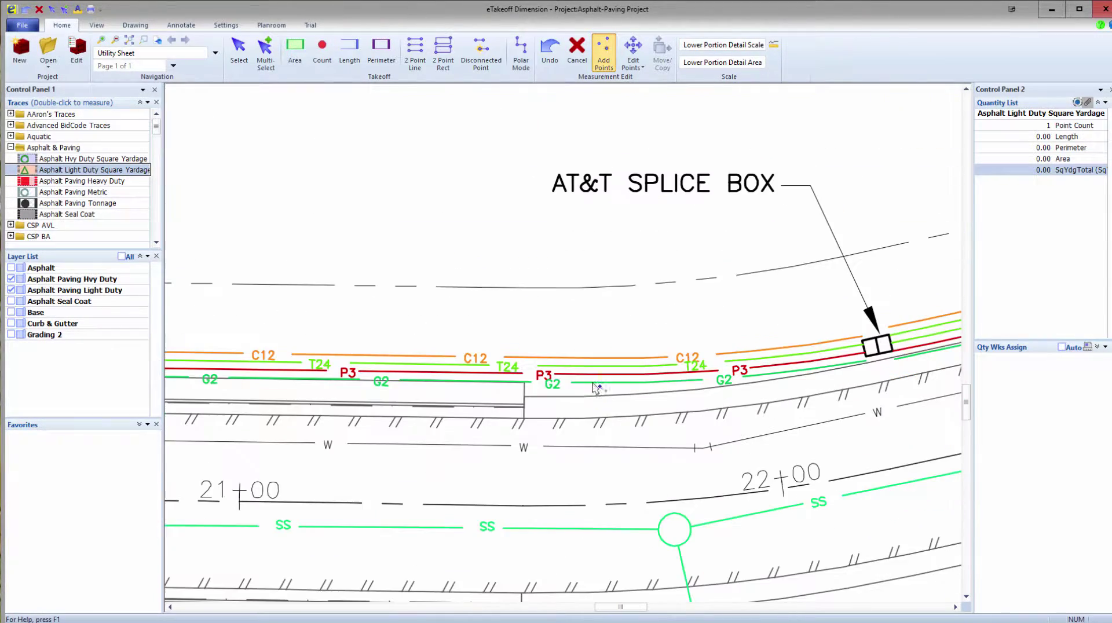
click(525, 419)
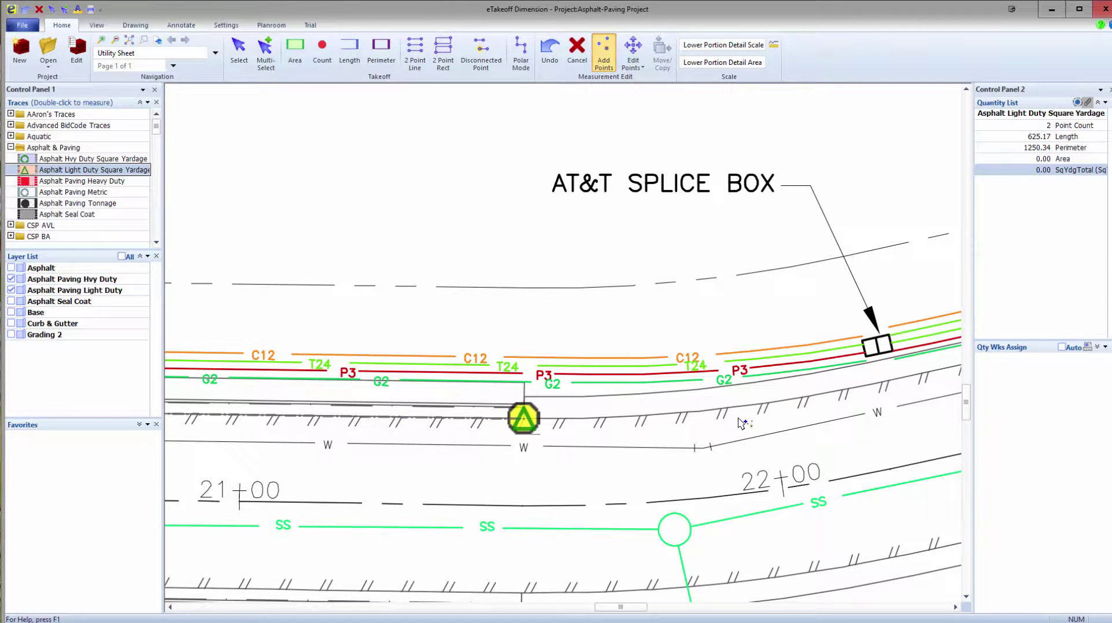
click(745, 404)
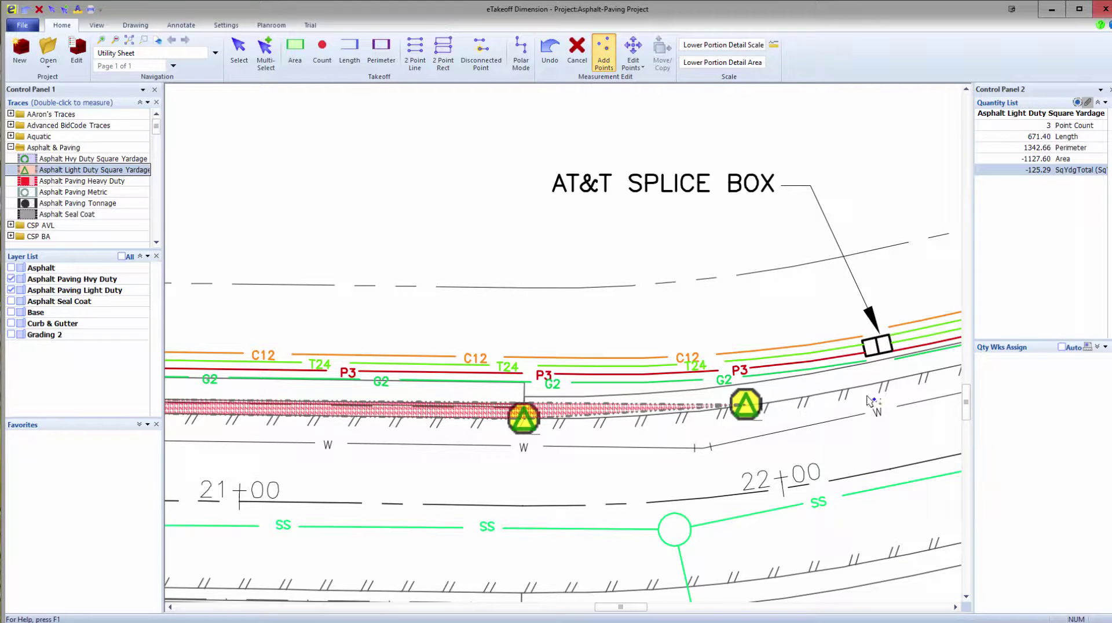
click(915, 385)
Extend the light-duty trace to the road's rounded end and far tip.
scroll(918, 391, down, 2)
scroll(918, 391, down, 2)
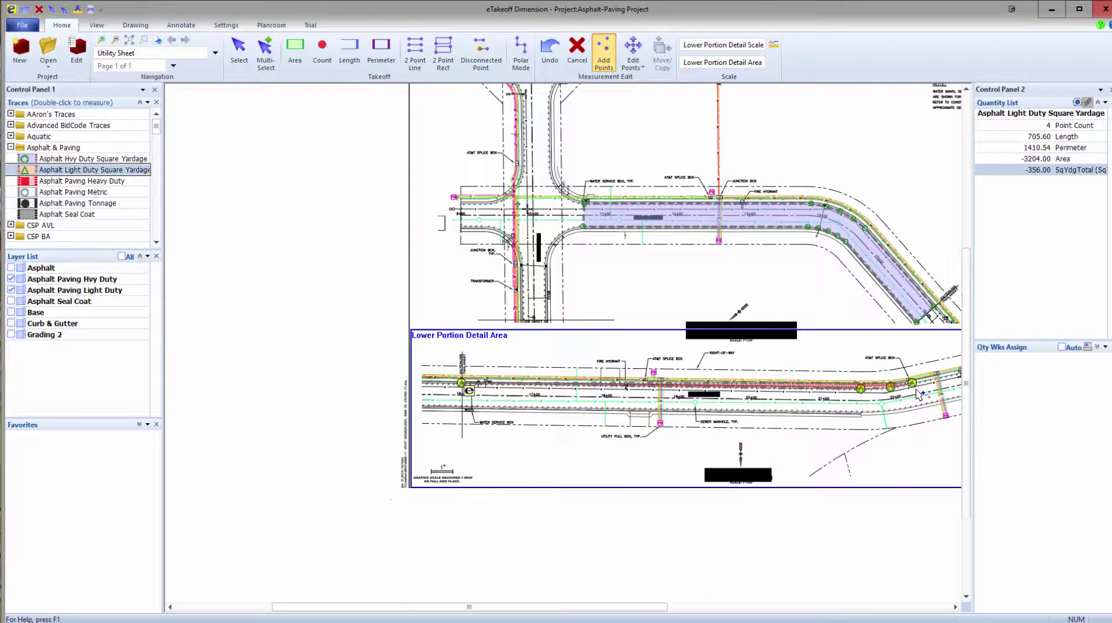
scroll(920, 394, down, 1)
scroll(630, 387, up, 2)
scroll(634, 377, up, 2)
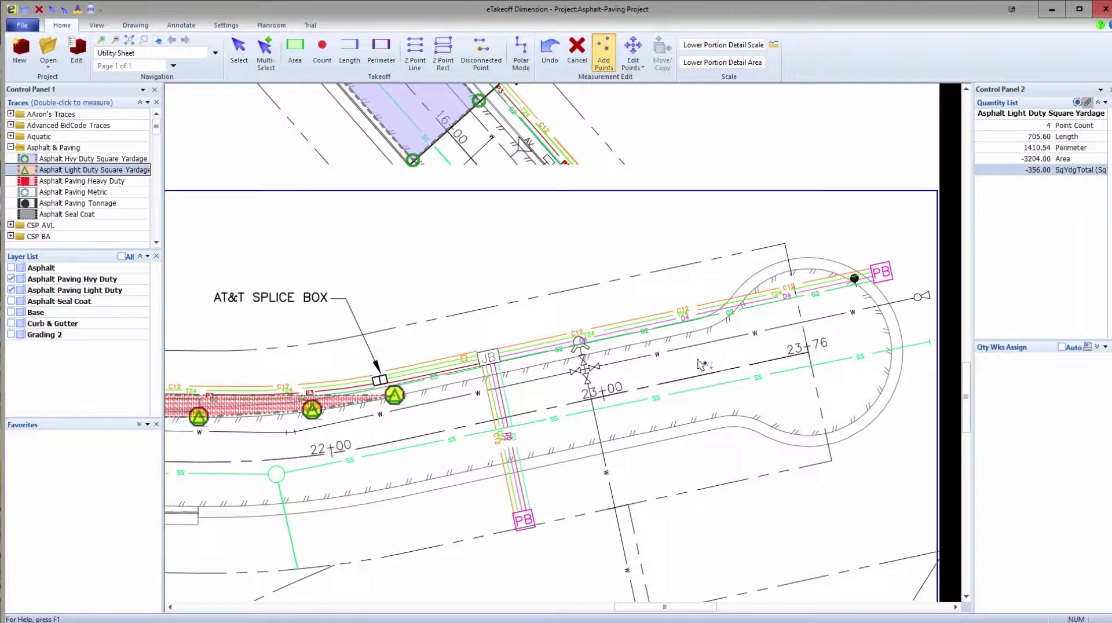
click(714, 328)
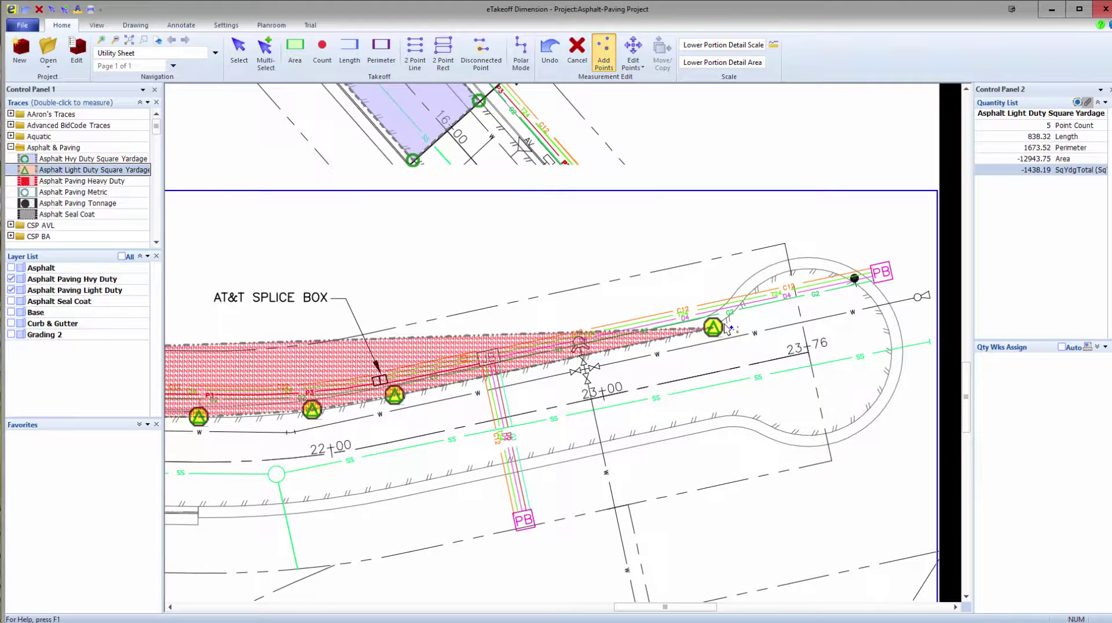
click(731, 314)
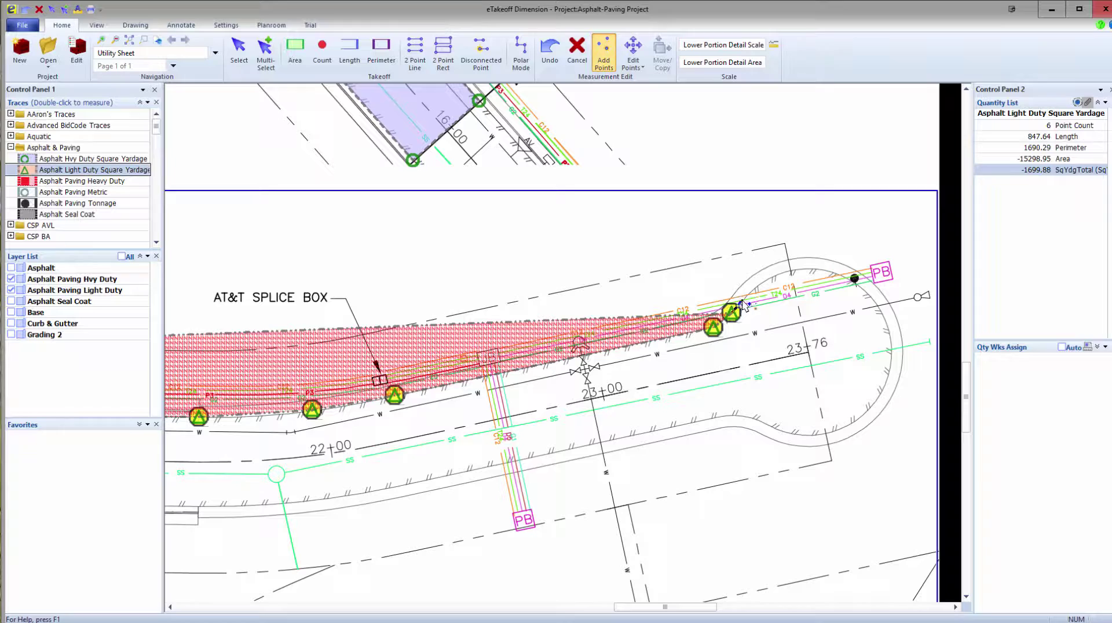
click(742, 300)
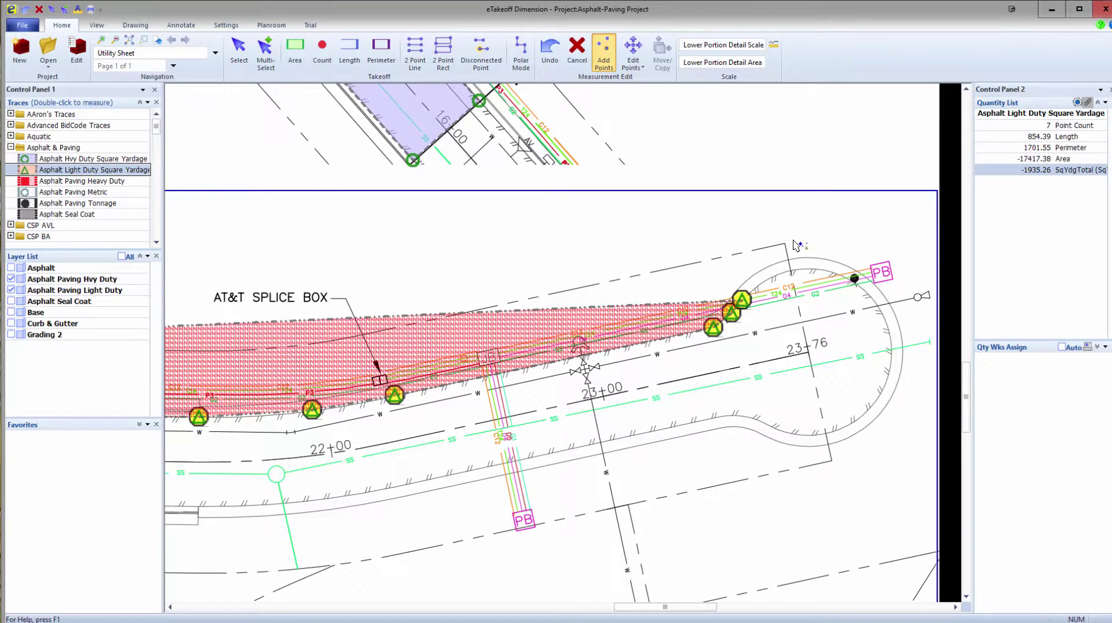
click(881, 313)
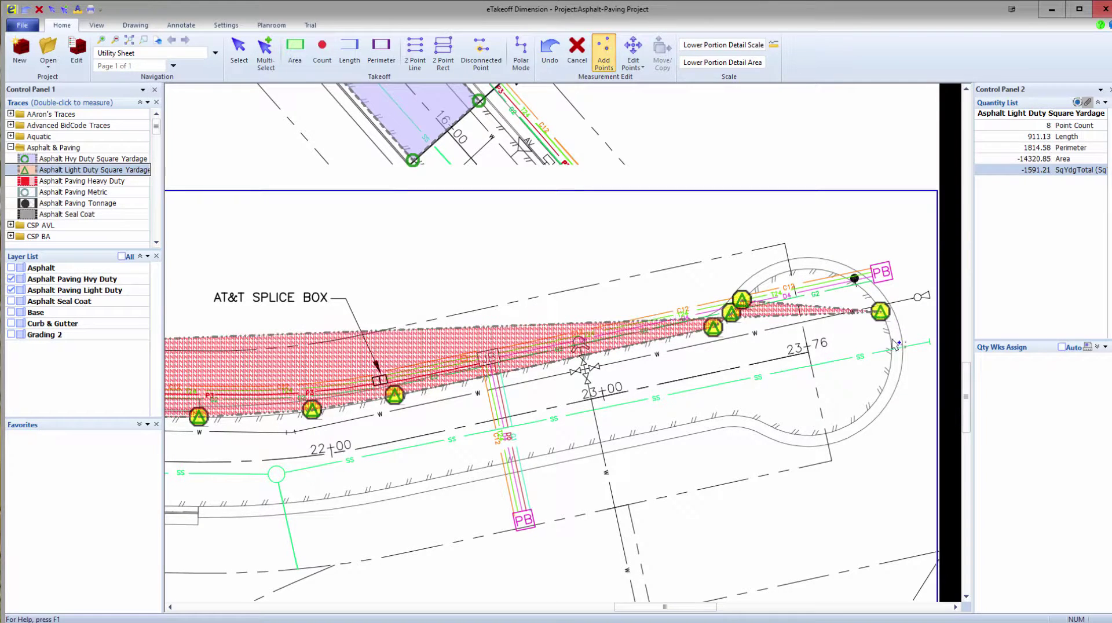
Arc the light-duty trace around the cul-de-sac bulb's lower edge.
click(795, 436)
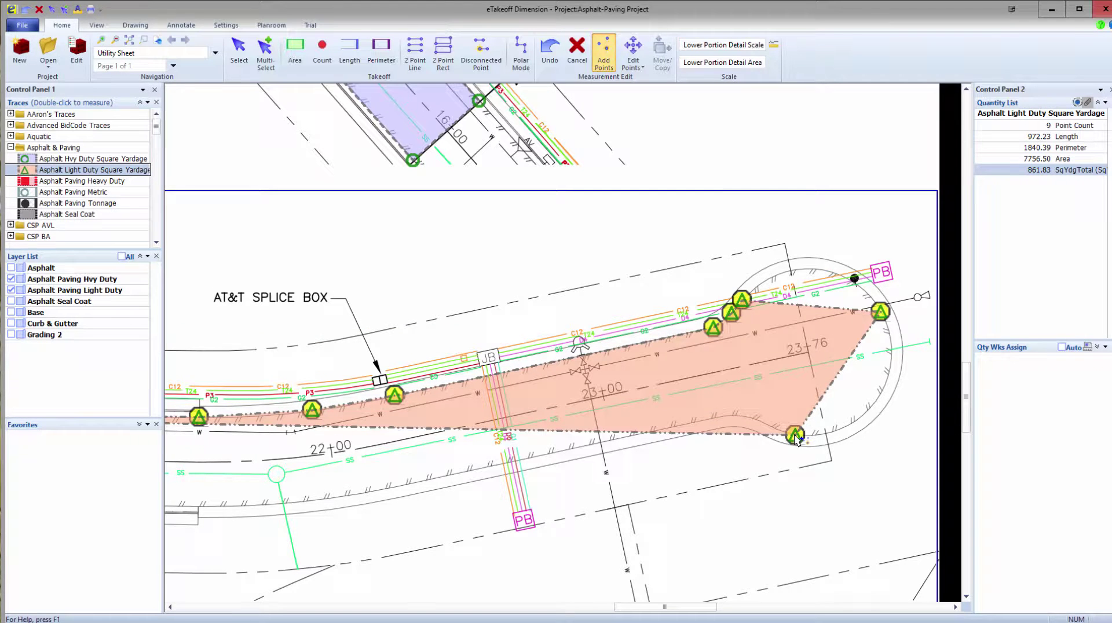
key(a)
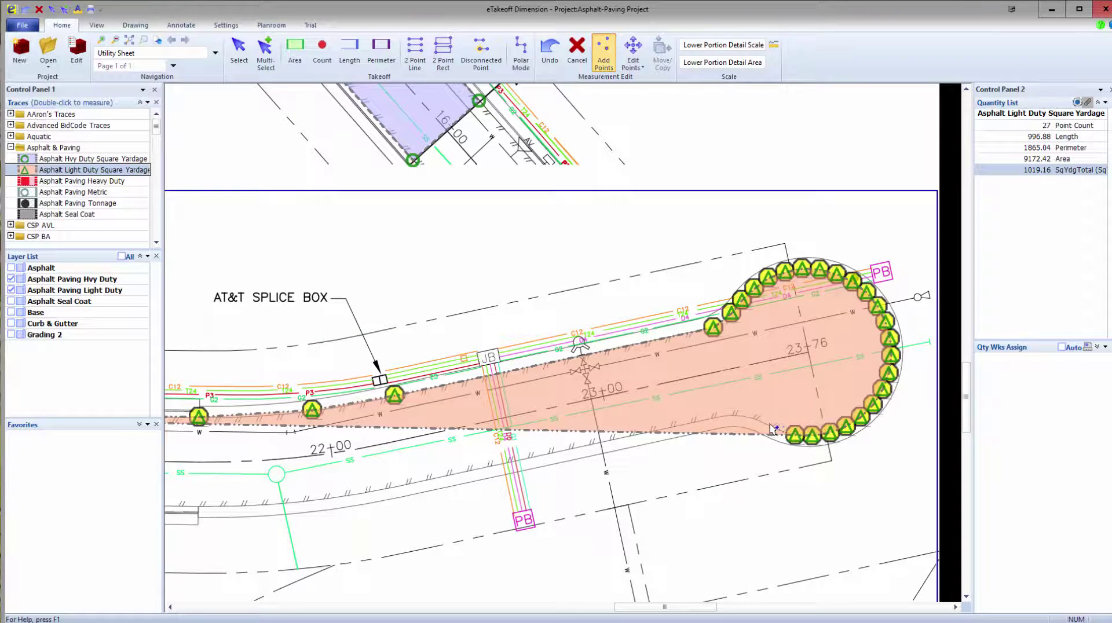
click(767, 426)
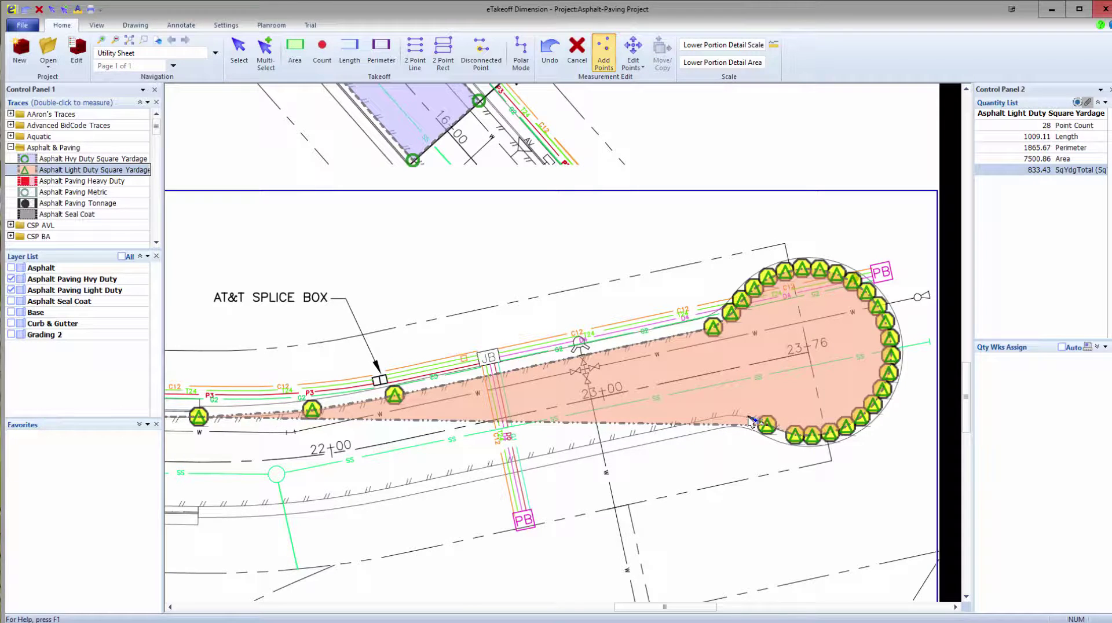
click(747, 417)
click(727, 416)
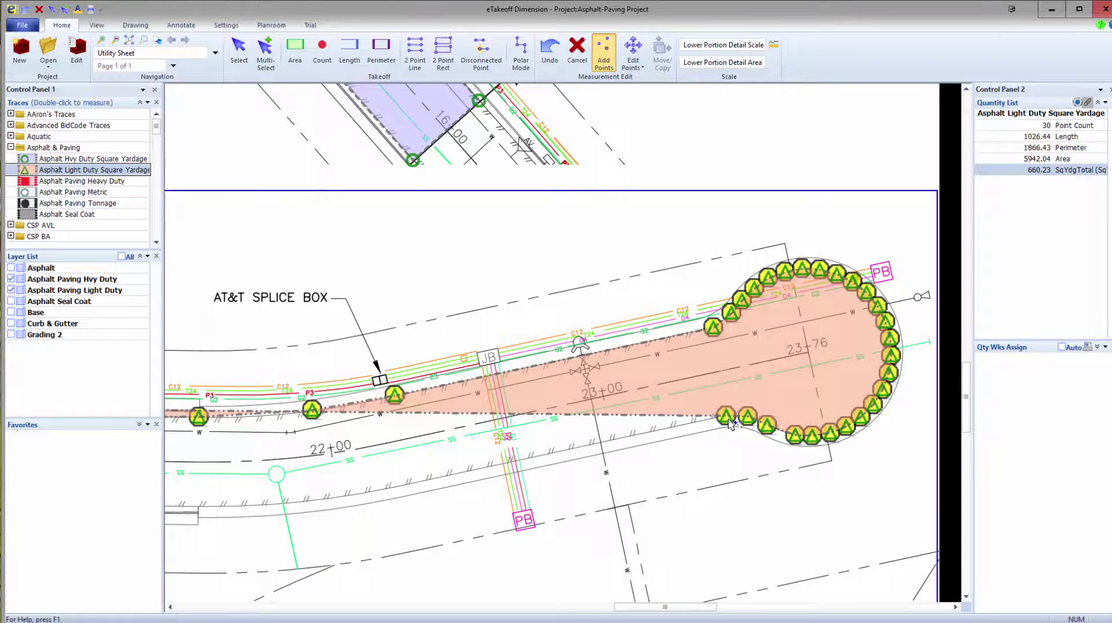
click(737, 415)
click(757, 420)
Trace the lower road edge westward and close the area at 16+00, totalling 3800.14 sq yd.
click(322, 499)
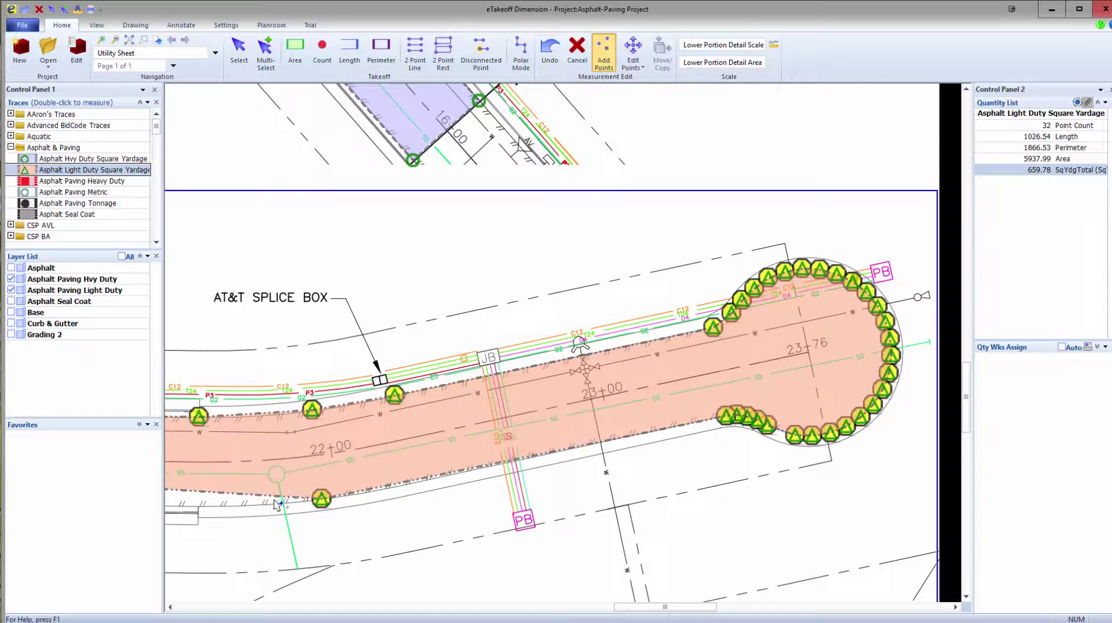
click(246, 510)
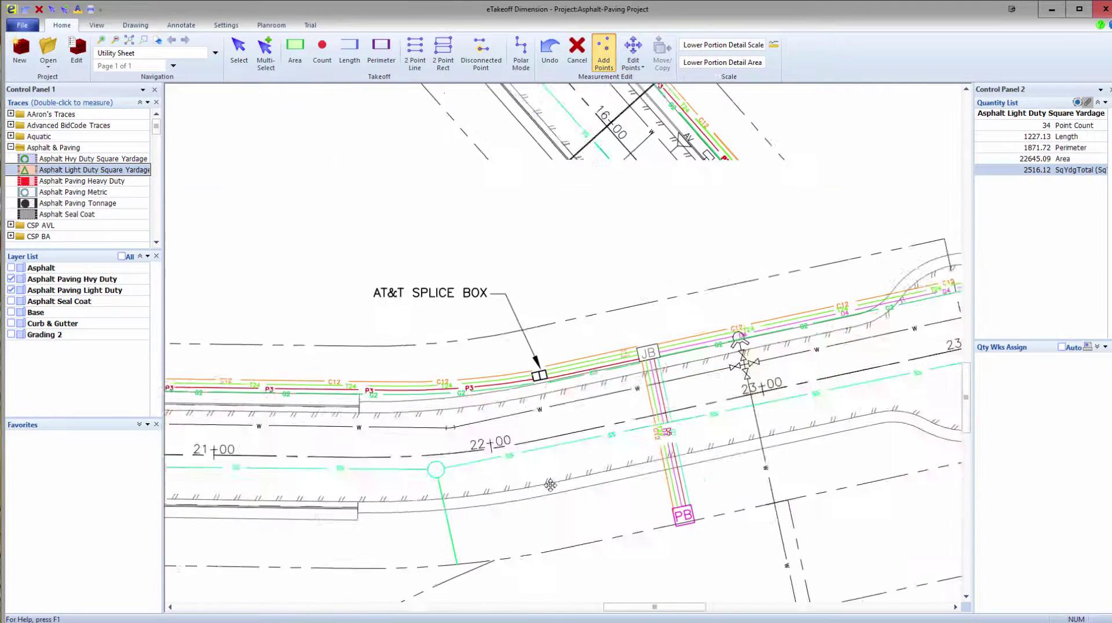
middle_drag(249, 509, 631, 435)
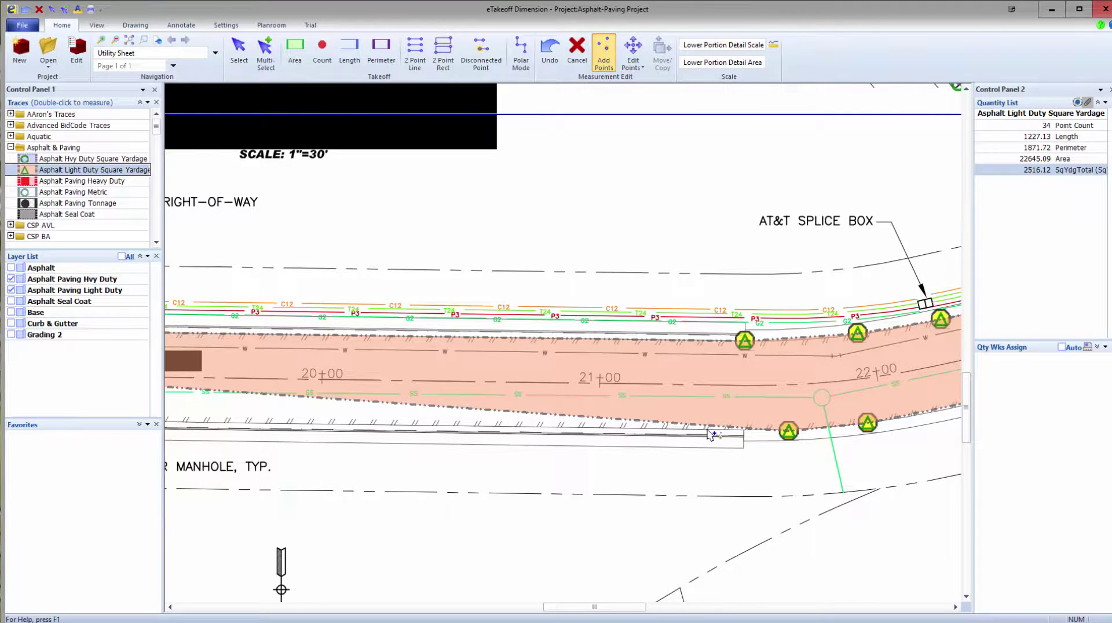
click(710, 429)
scroll(615, 445, down, 2)
scroll(580, 428, down, 2)
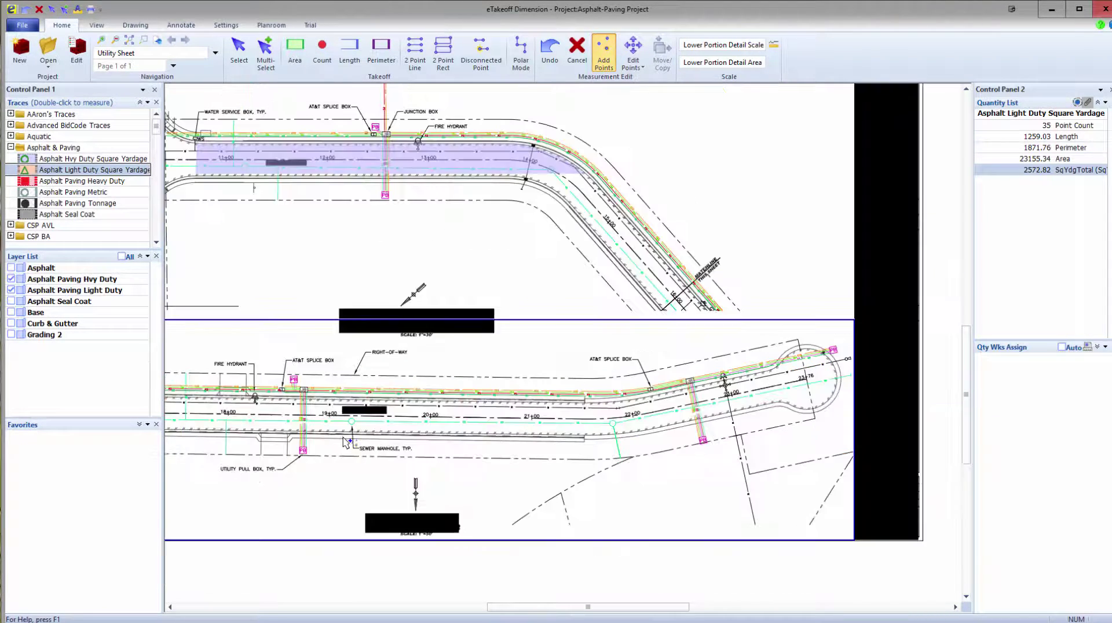
scroll(511, 408, down, 2)
scroll(462, 413, up, 2)
scroll(420, 410, up, 2)
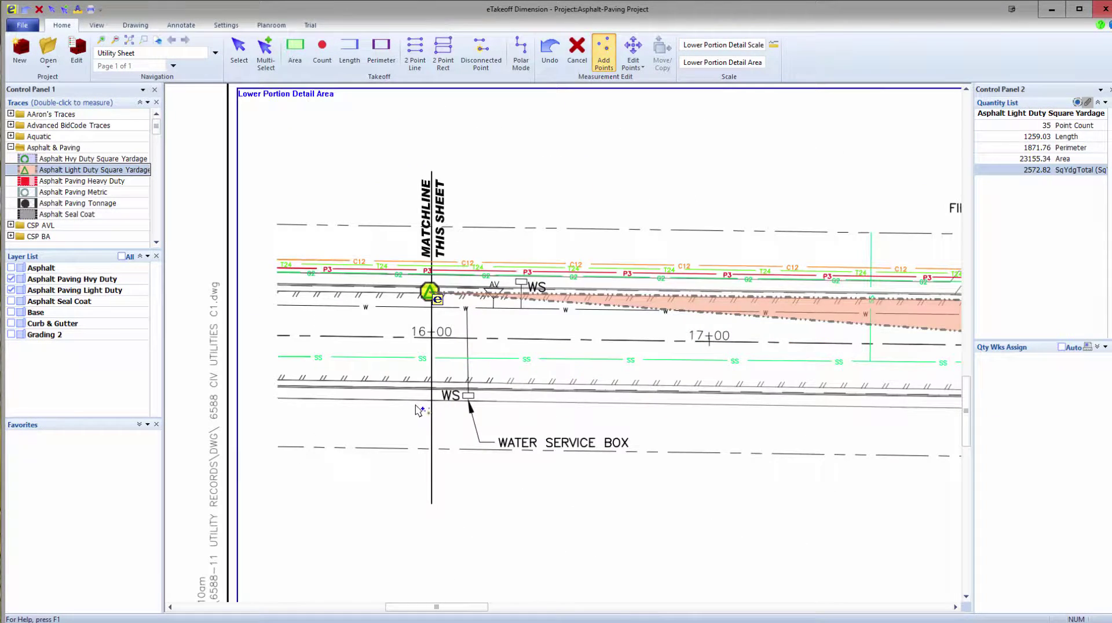
scroll(430, 406, up, 2)
scroll(440, 394, up, 2)
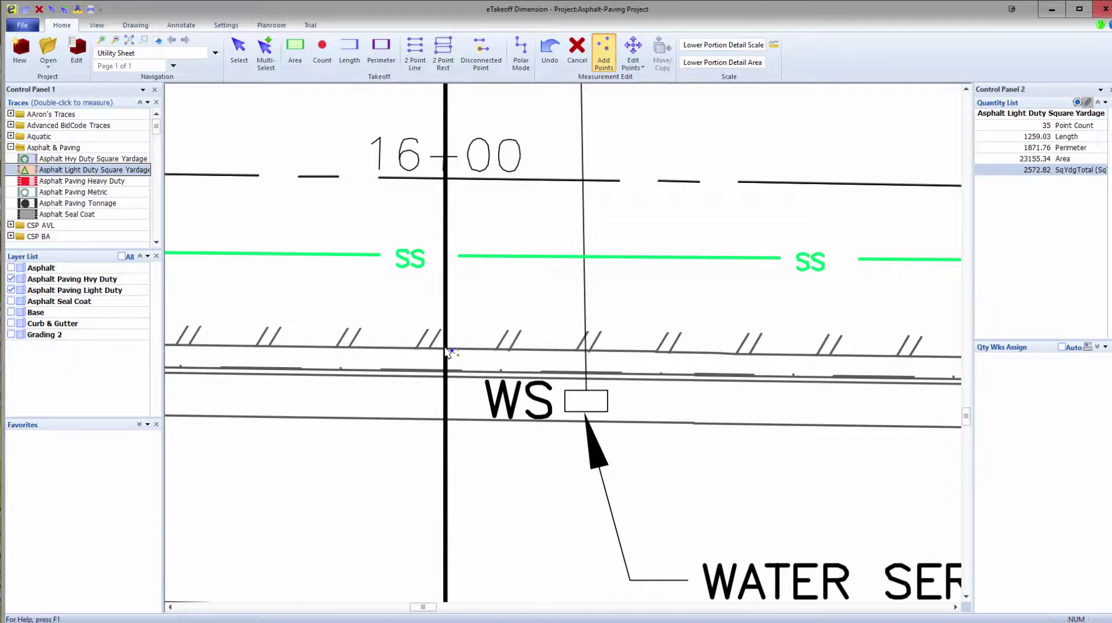
click(447, 352)
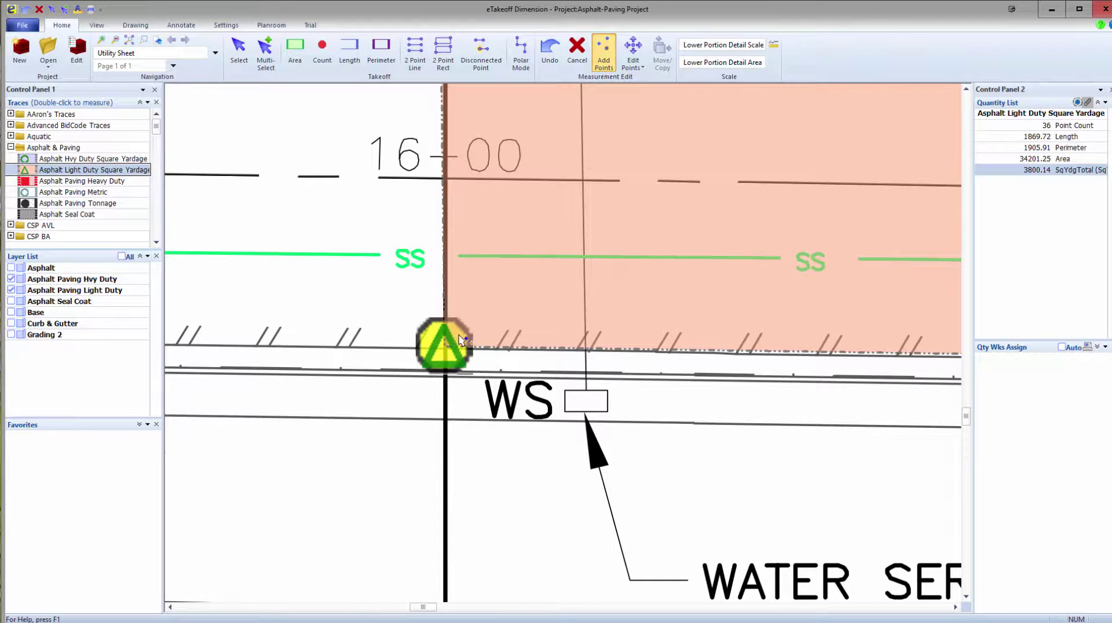
key(Escape)
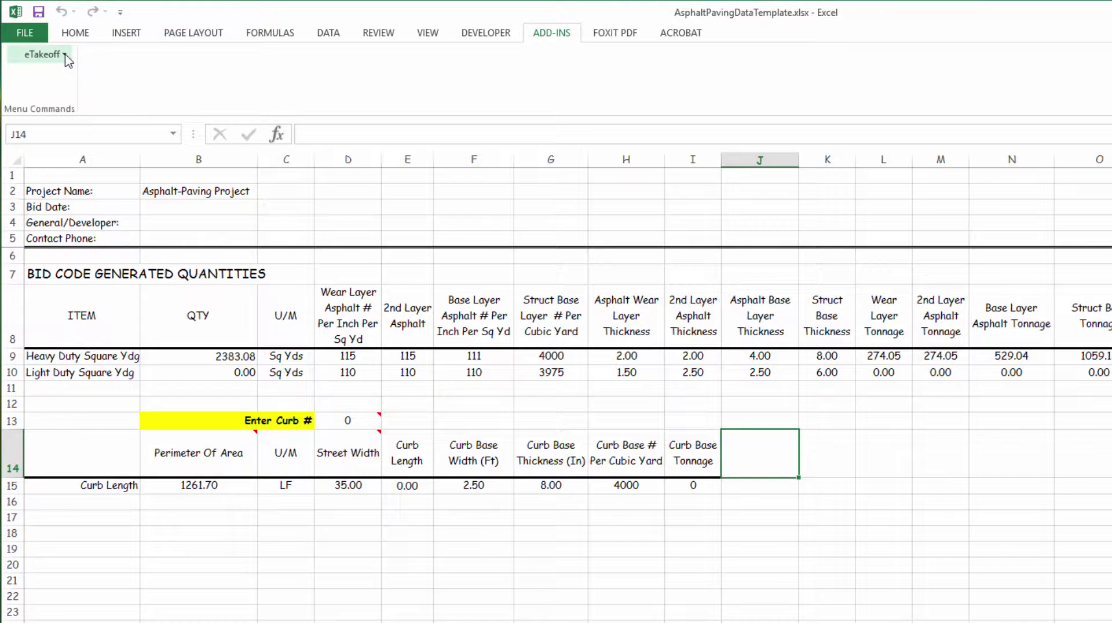
Refresh quantities from eTakeoff so Light Duty reads 3800.14 and curb perimeter 3167.61.
click(65, 55)
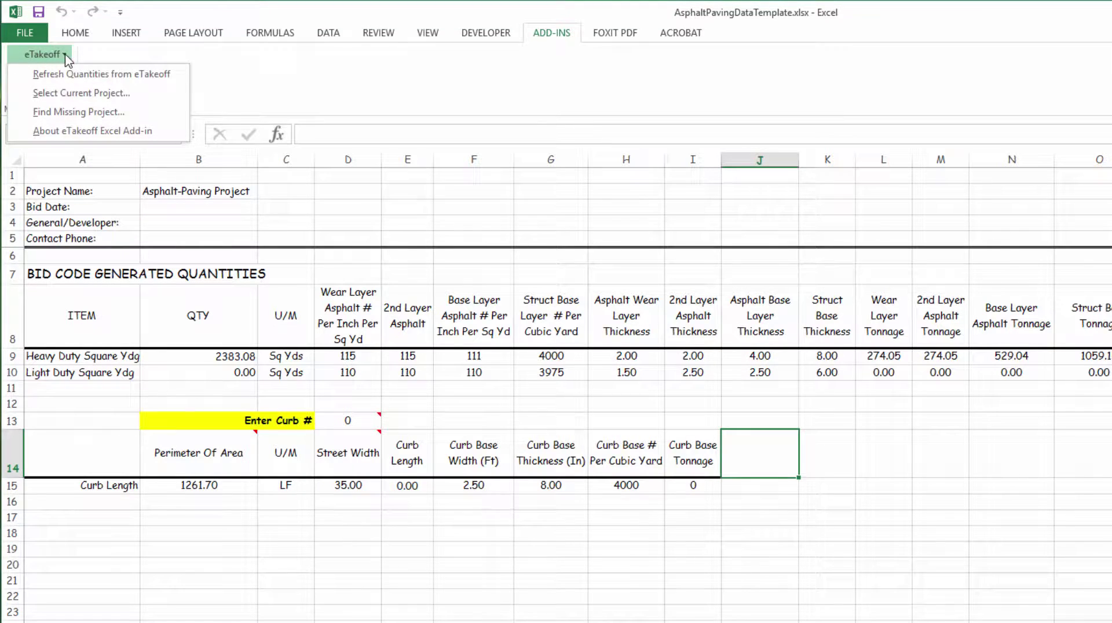
click(65, 74)
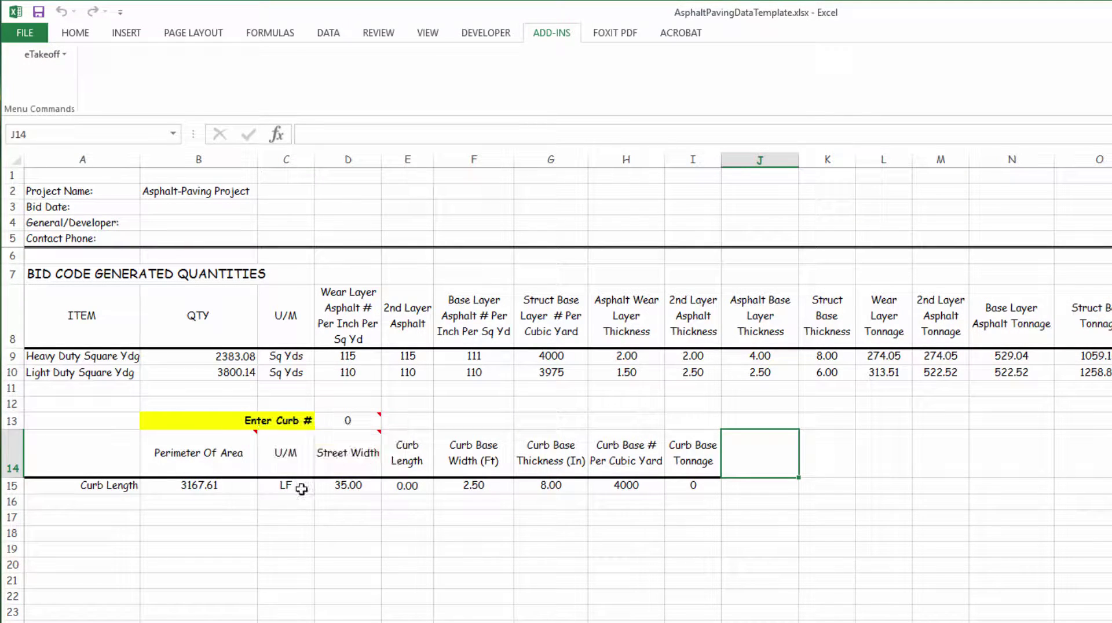
mouse_move(347, 421)
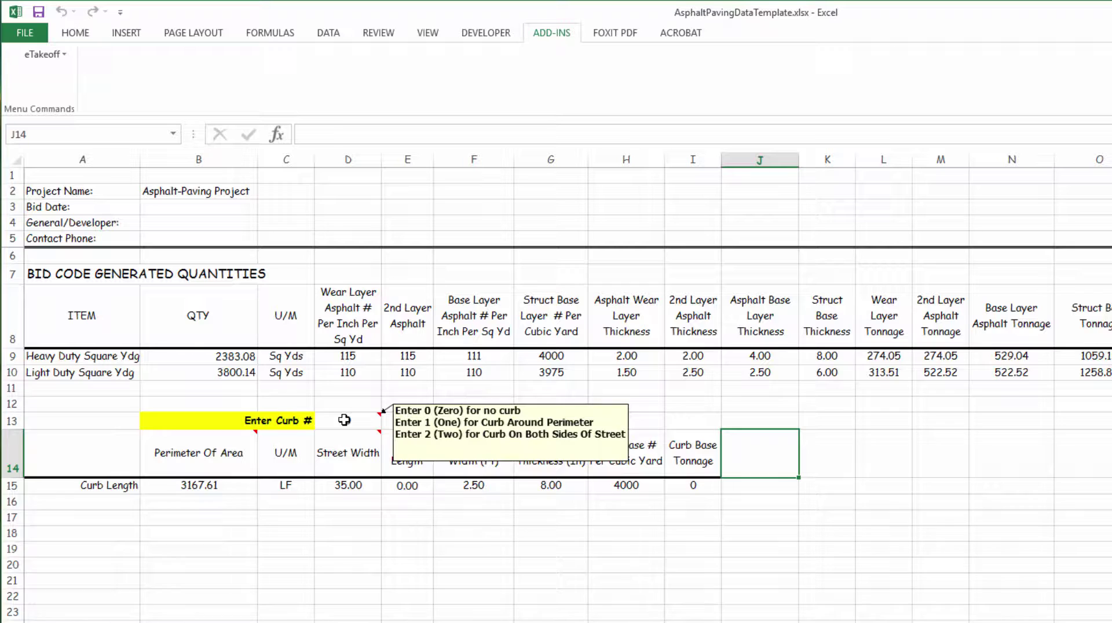
Set the curb number in D13 to 1, giving curb base tonnage of 391.06.
click(345, 420)
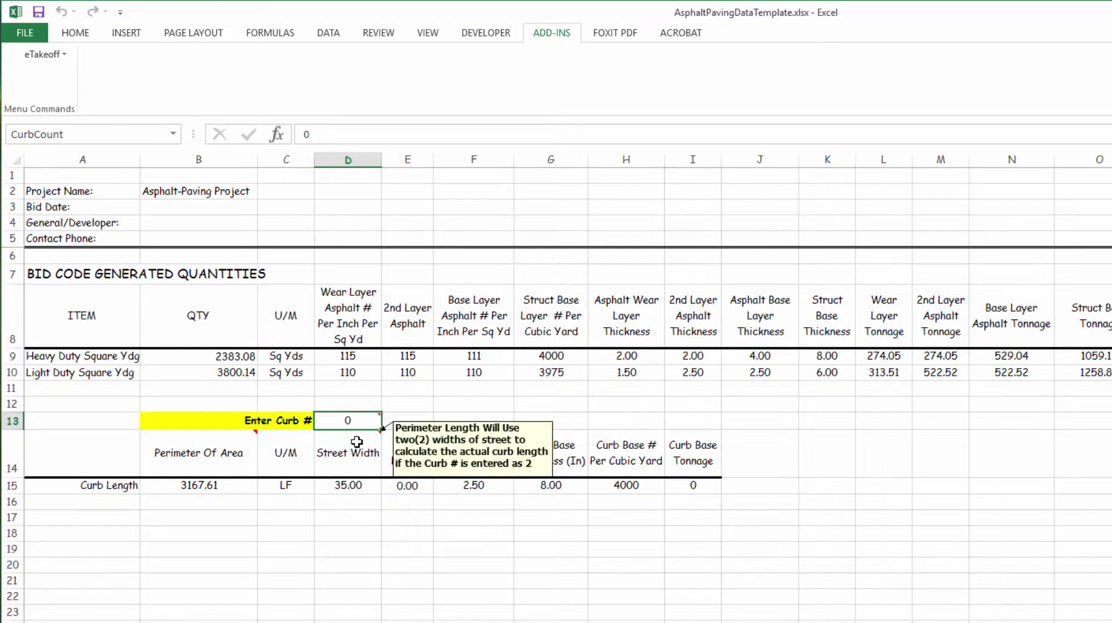
text(2)
key(Return)
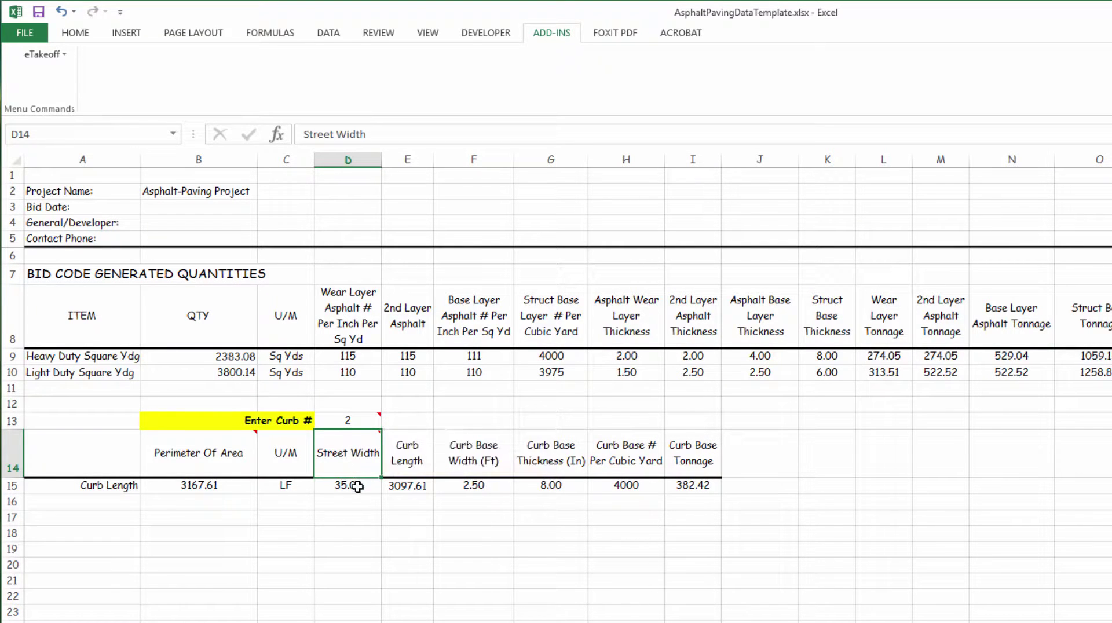
click(348, 420)
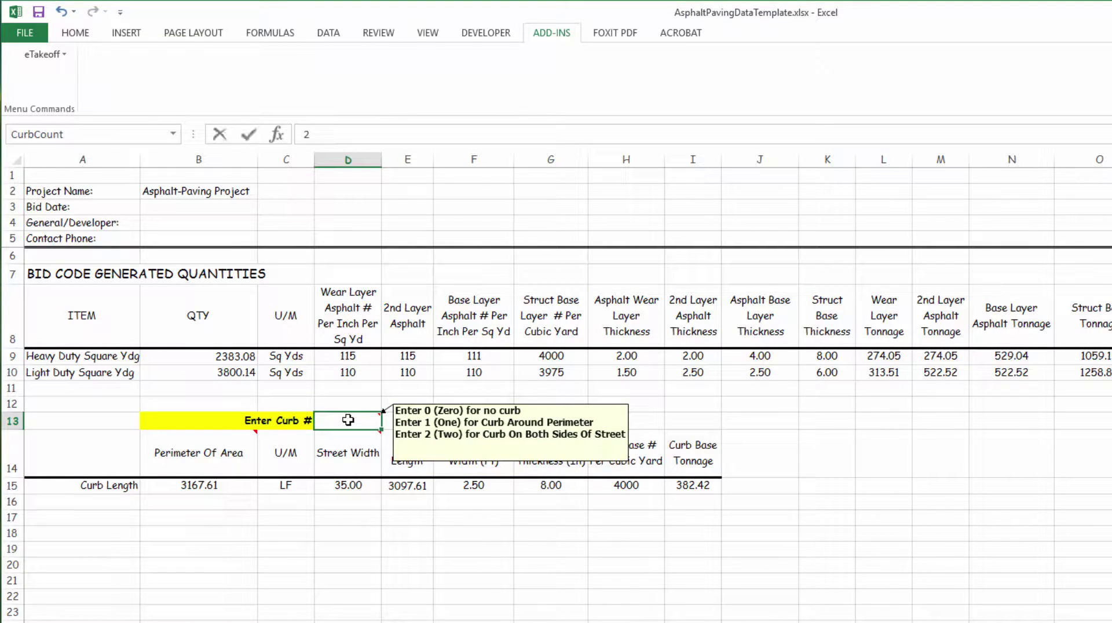
text(1)
key(Return)
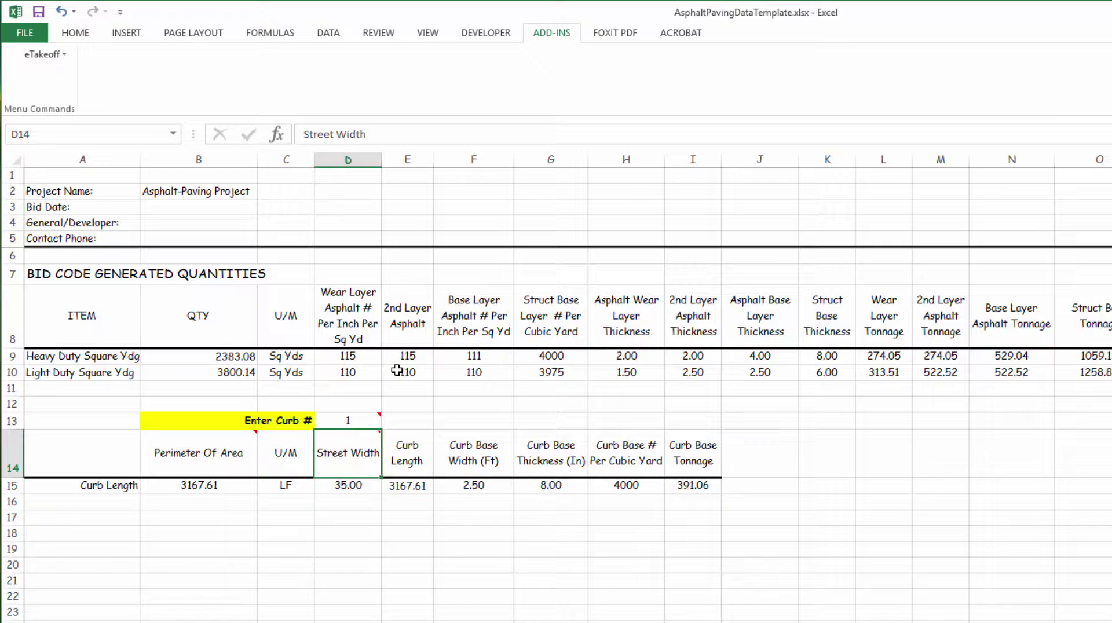
Change the light-duty wear layer rate in D10 to 111, yielding 316.36 tons.
click(349, 375)
text(115)
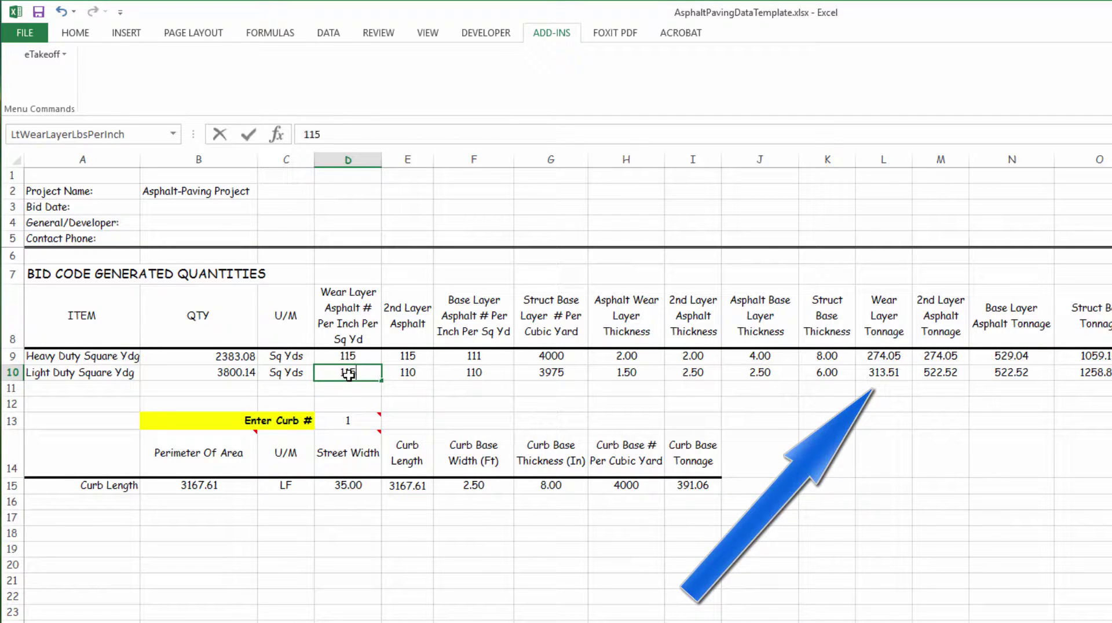
key(Return)
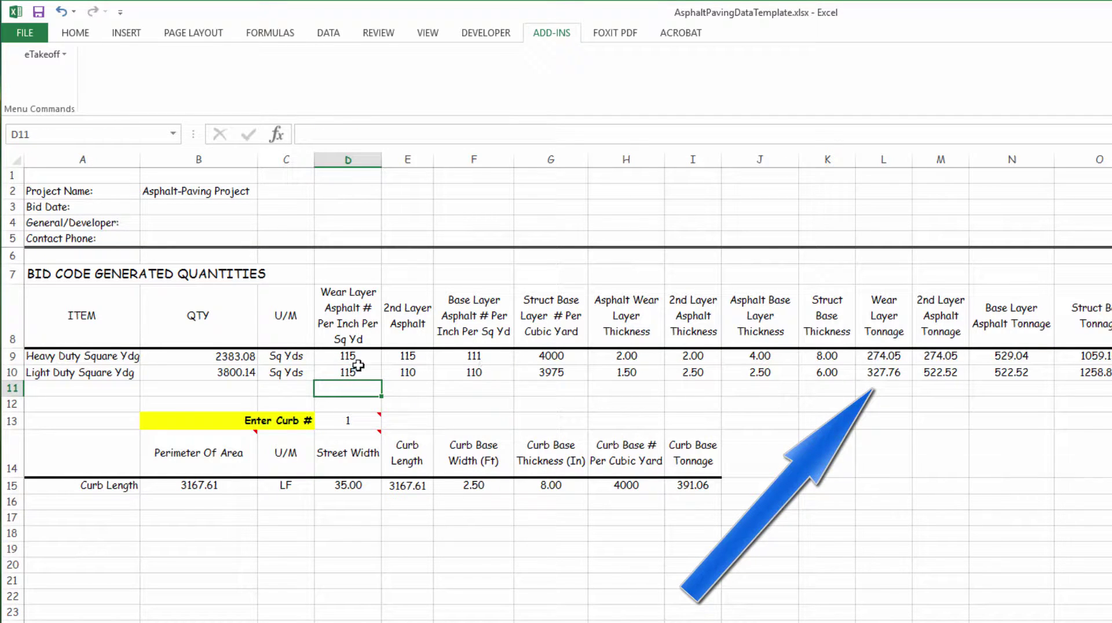
double_click(353, 371)
key(BackSpace)
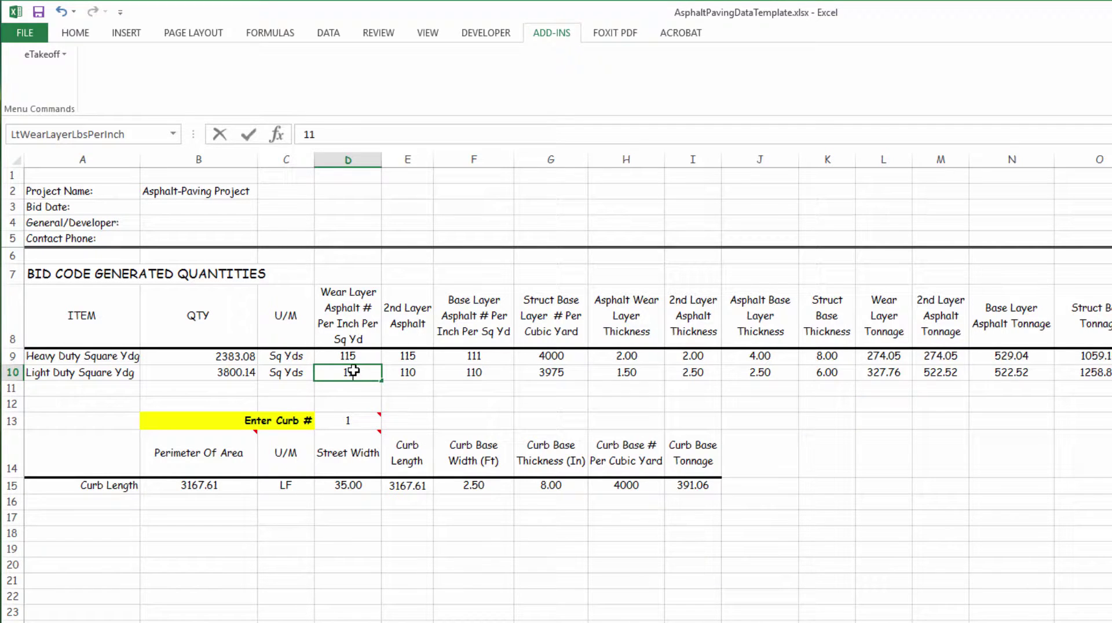
text(1)
key(Return)
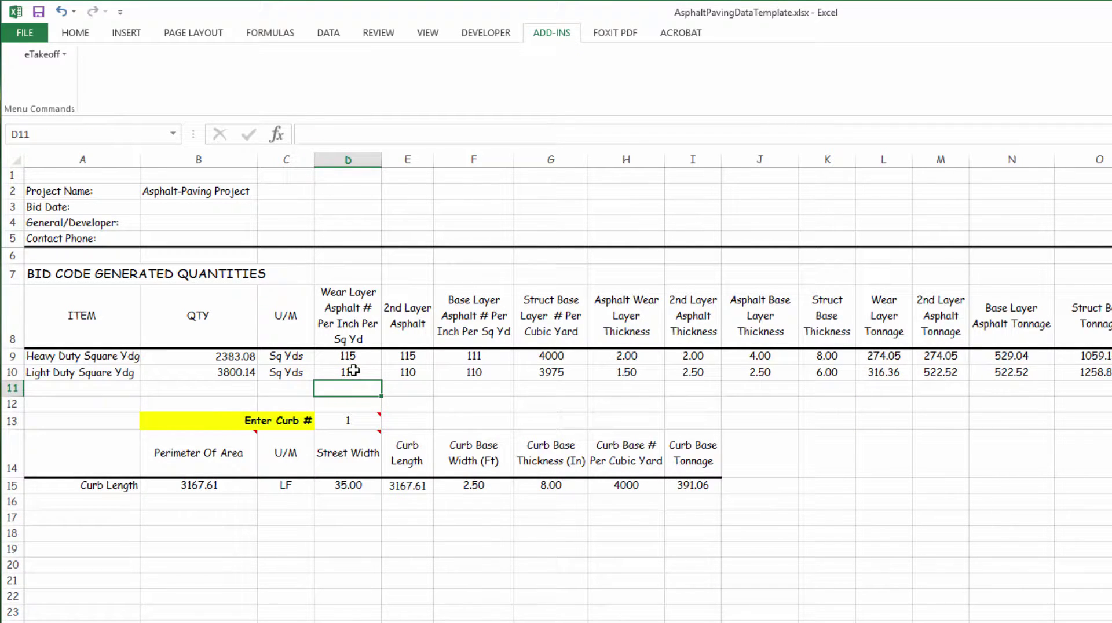